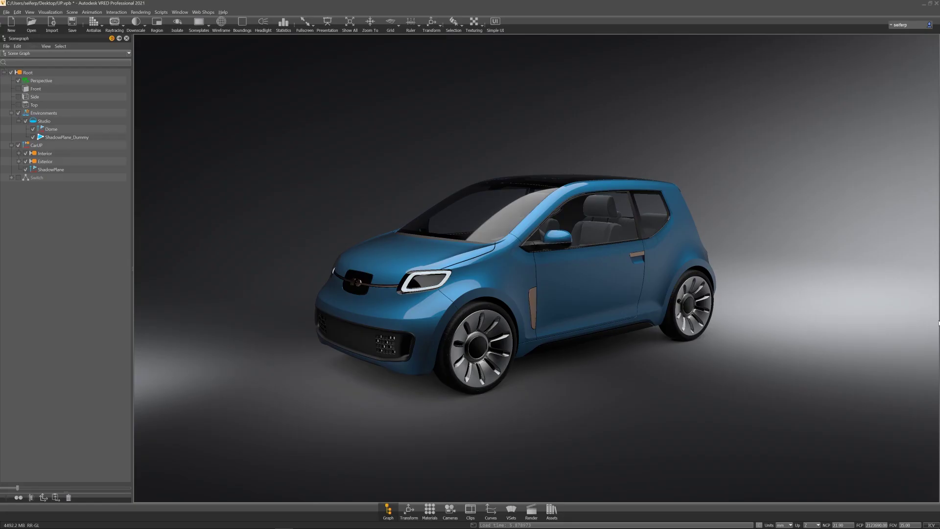
- Review the Asset Manager preferences from the application menu, then close them
{"action": "left_click", "coordinate": [8, 12]}
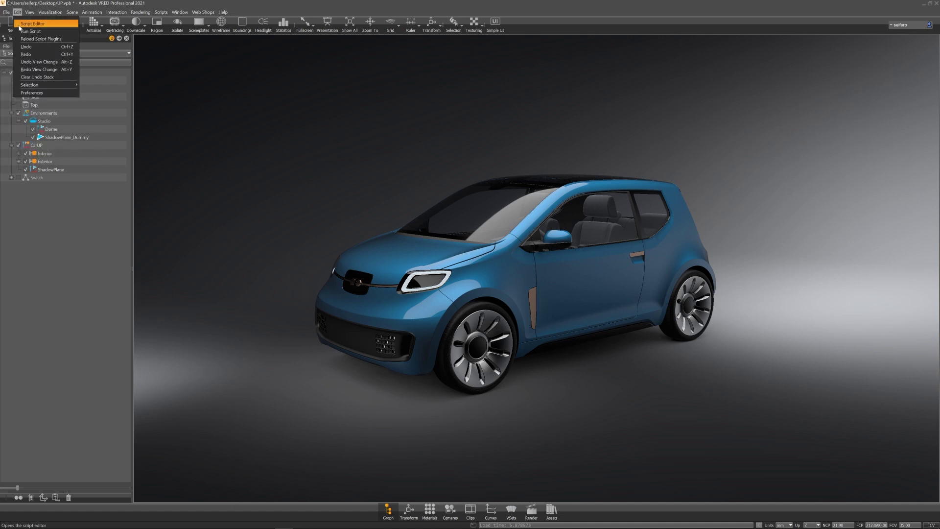
{"action": "left_click", "coordinate": [45, 97]}
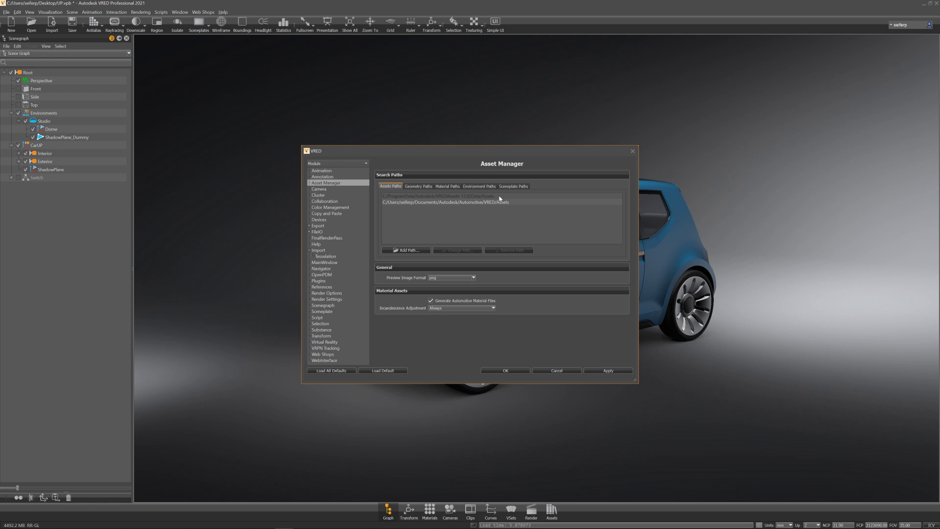
{"action": "left_click", "coordinate": [632, 151]}
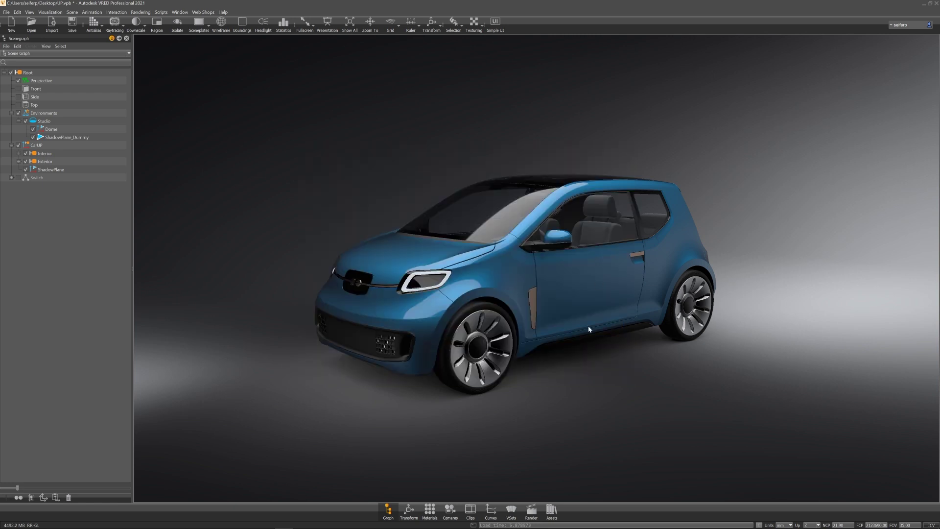
- Open the Asset Manager and browse Materials, Environments and Sceneplates, ending on Geometries
{"action": "left_click", "coordinate": [548, 509]}
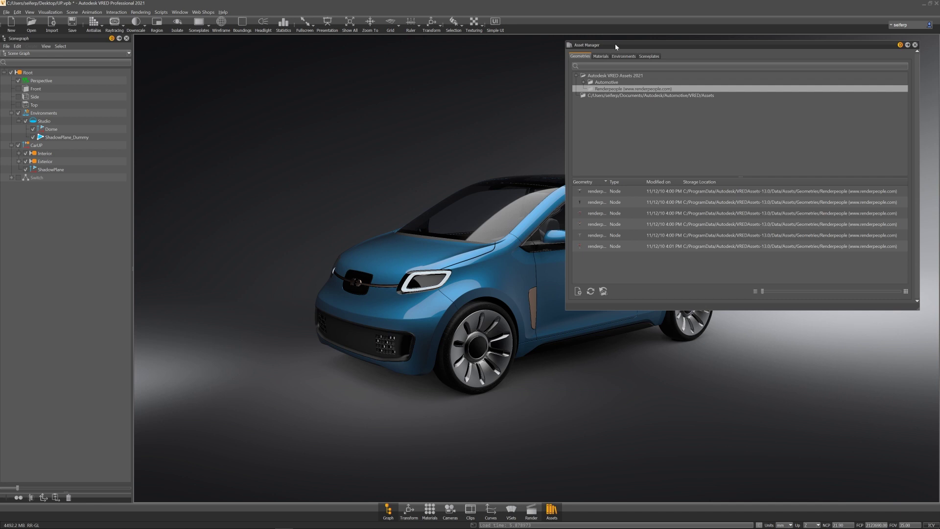
{"action": "left_click", "coordinate": [601, 56]}
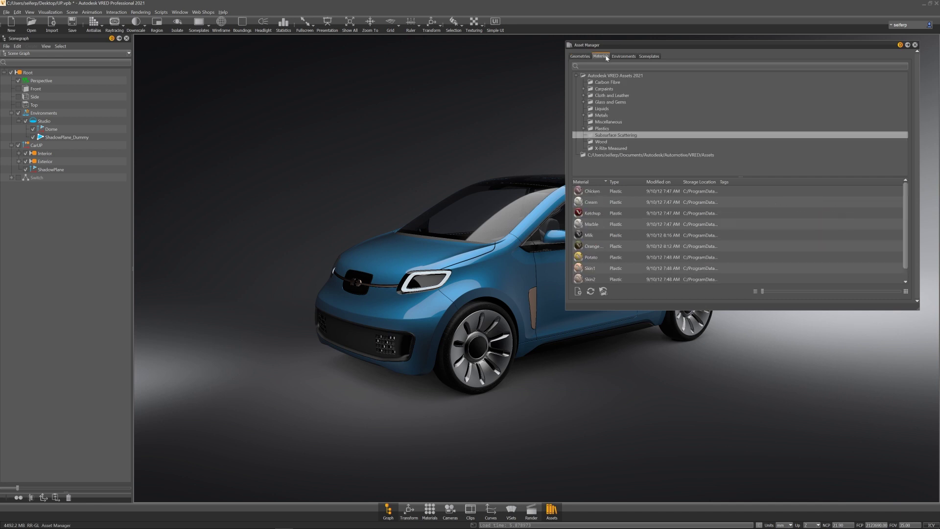
{"action": "left_click", "coordinate": [618, 57]}
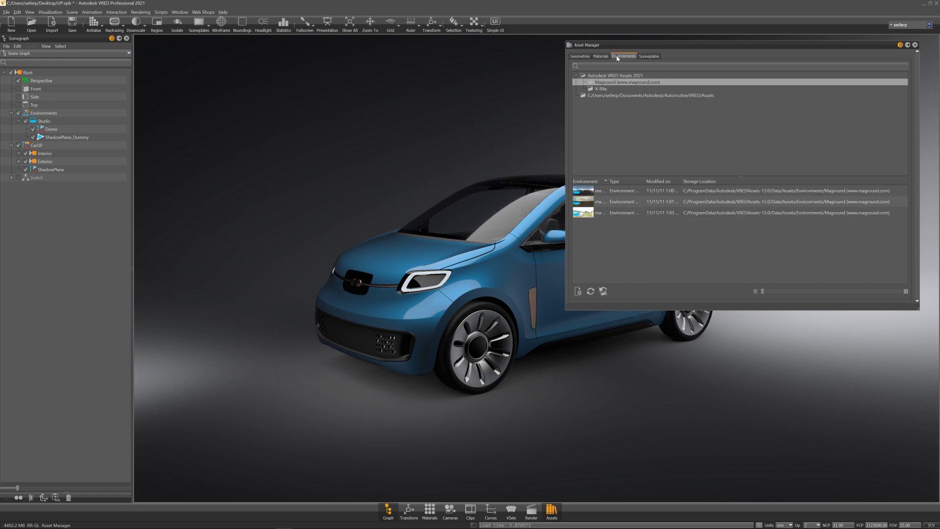
{"action": "left_click", "coordinate": [647, 57]}
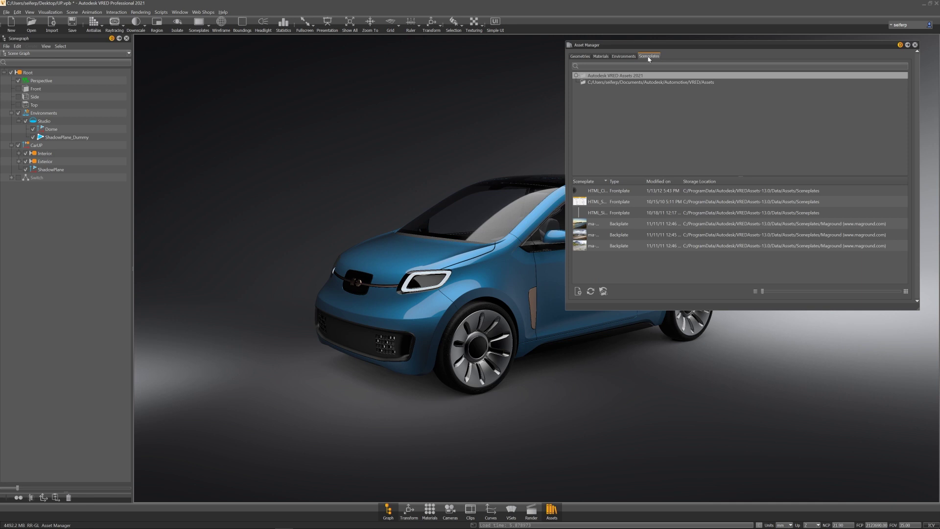
{"action": "left_click", "coordinate": [589, 57]}
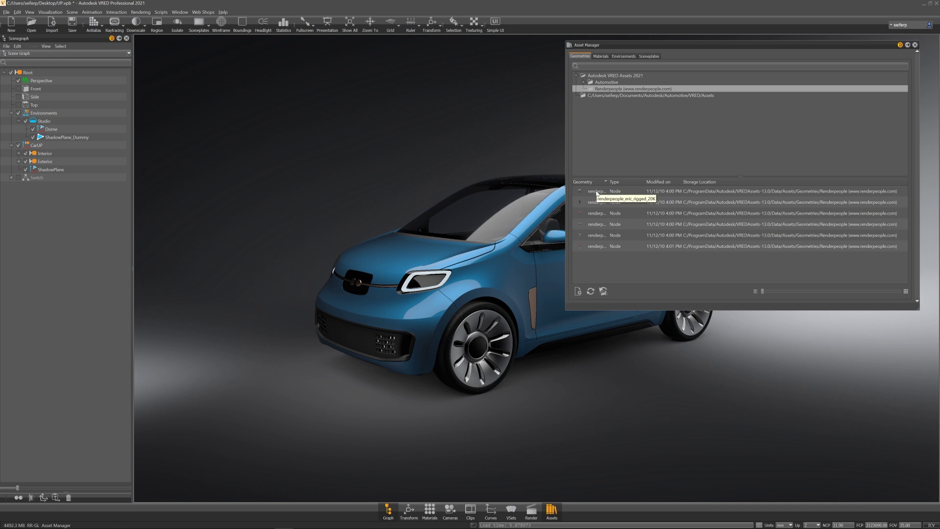
- Drag the first Renderpeople character into the scene, show its joints, and select its node
{"action": "left_click_drag", "start_coordinate": [597, 194], "coordinate": [316, 192]}
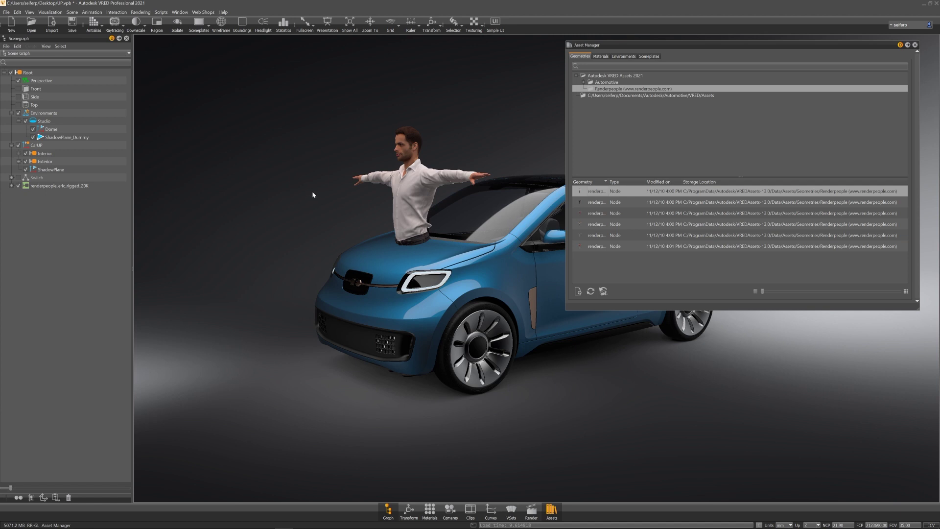
{"action": "left_click", "coordinate": [30, 13]}
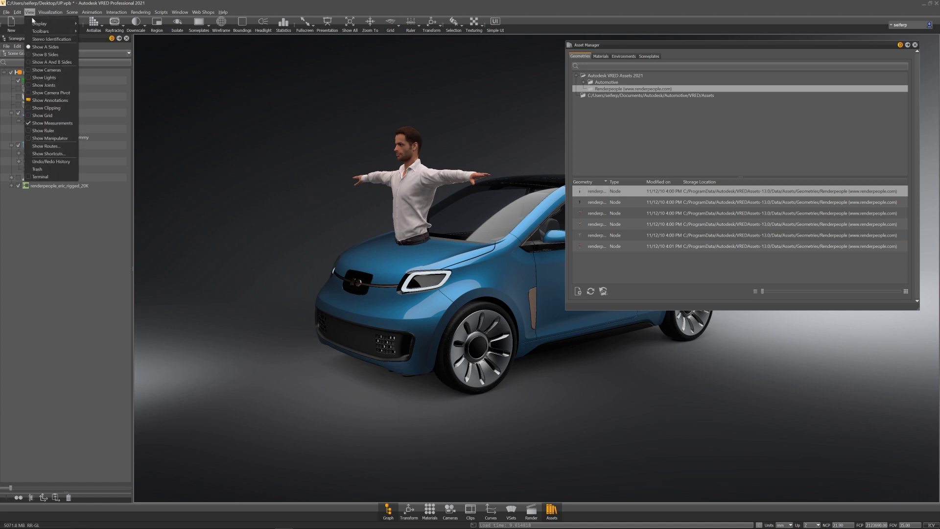
{"action": "left_click", "coordinate": [54, 85]}
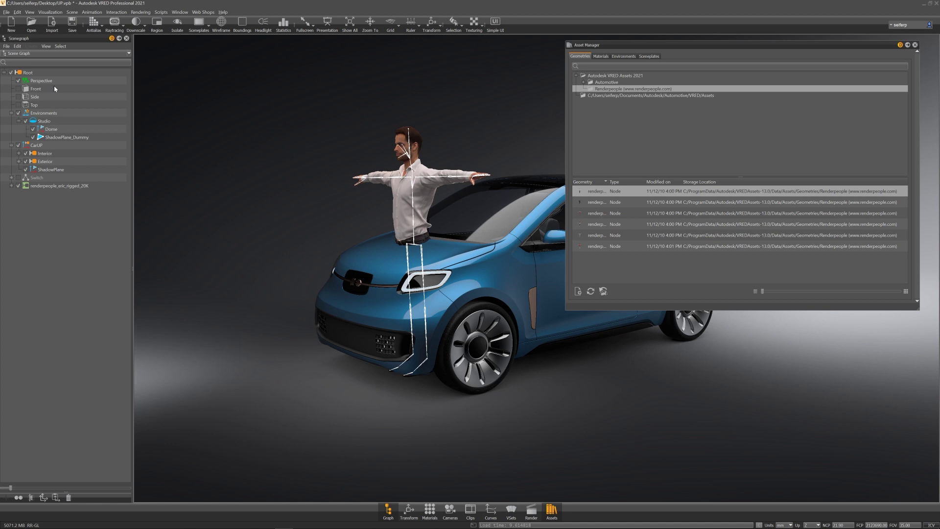
{"action": "left_click", "coordinate": [914, 45]}
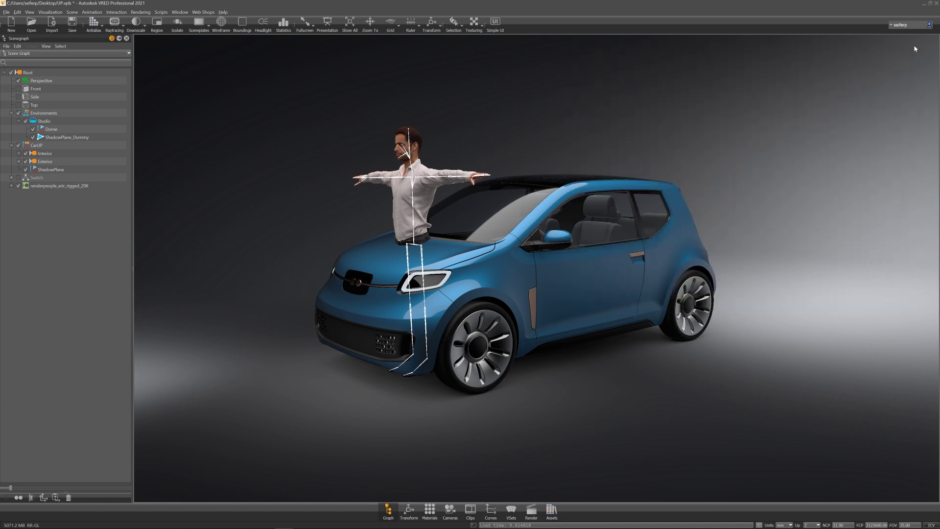
{"action": "left_click", "coordinate": [63, 186]}
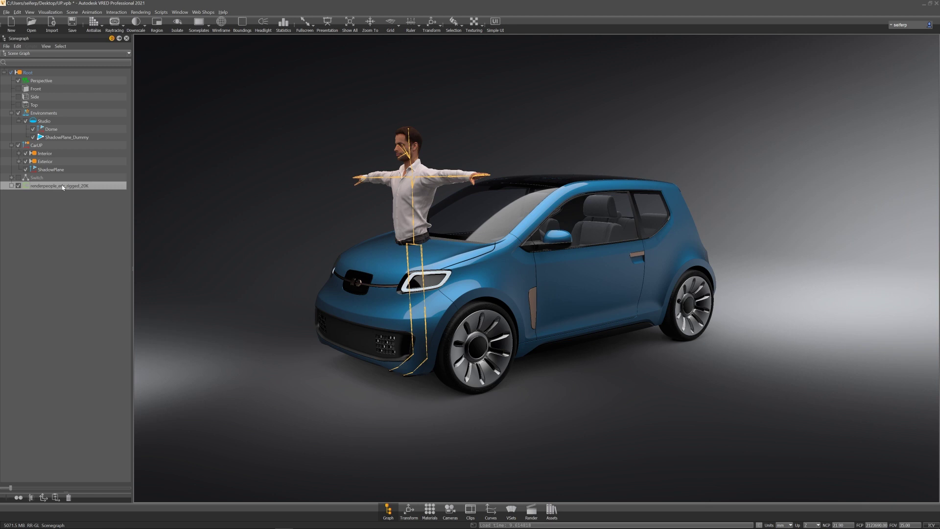
- Make the Renderpeople character asset editable with Asset > Modify
{"action": "right_click", "coordinate": [63, 186]}
{"action": "mouse_move", "coordinate": [84, 208]}
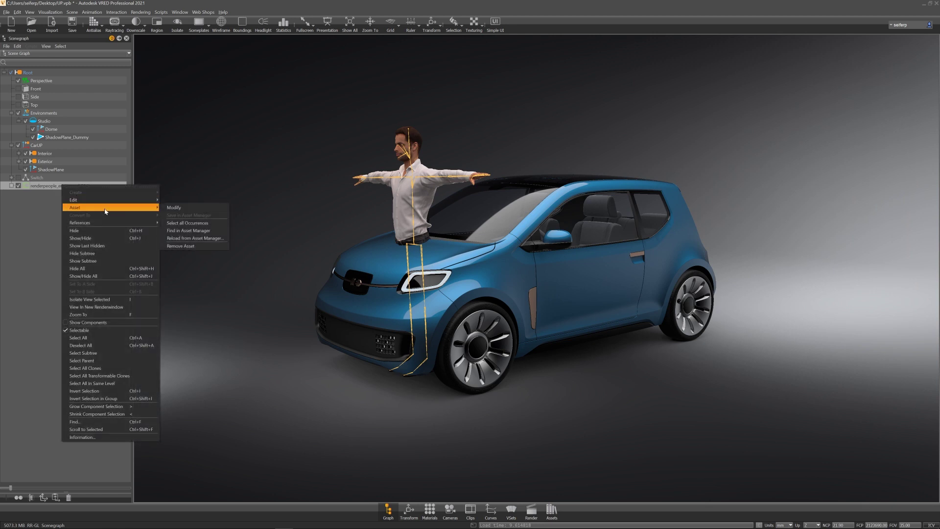
{"action": "left_click", "coordinate": [184, 209]}
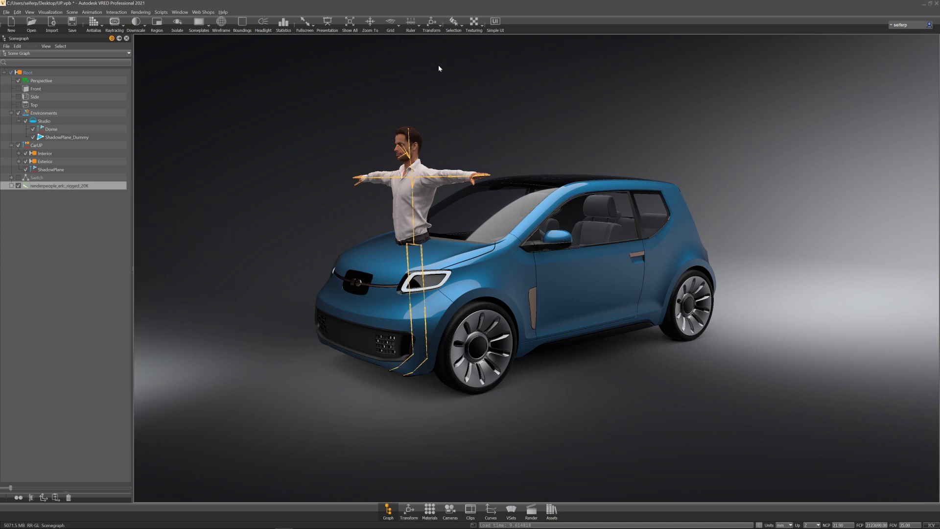
- Try moving the whole character with the translate gizmo, then undo the move
{"action": "left_click", "coordinate": [431, 22]}
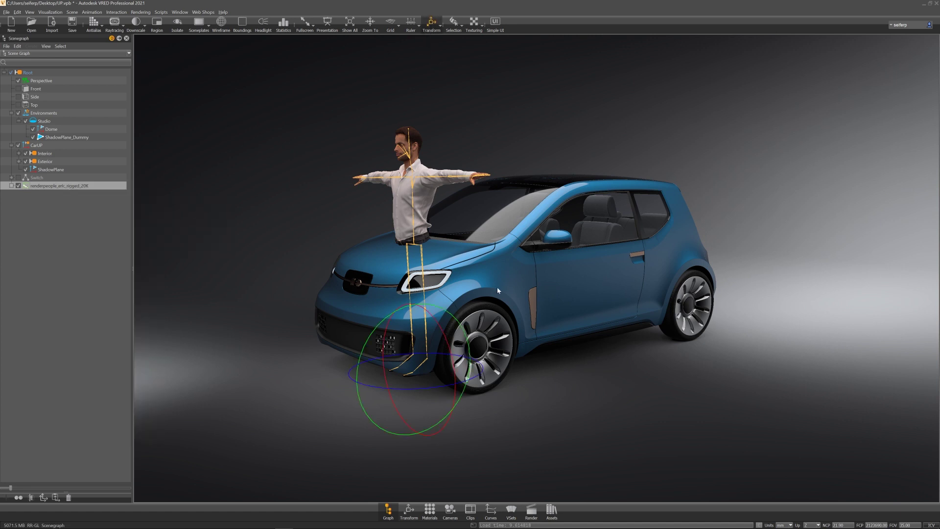
{"action": "key", "text": "w"}
{"action": "left_click_drag", "start_coordinate": [376, 356], "coordinate": [540, 323]}
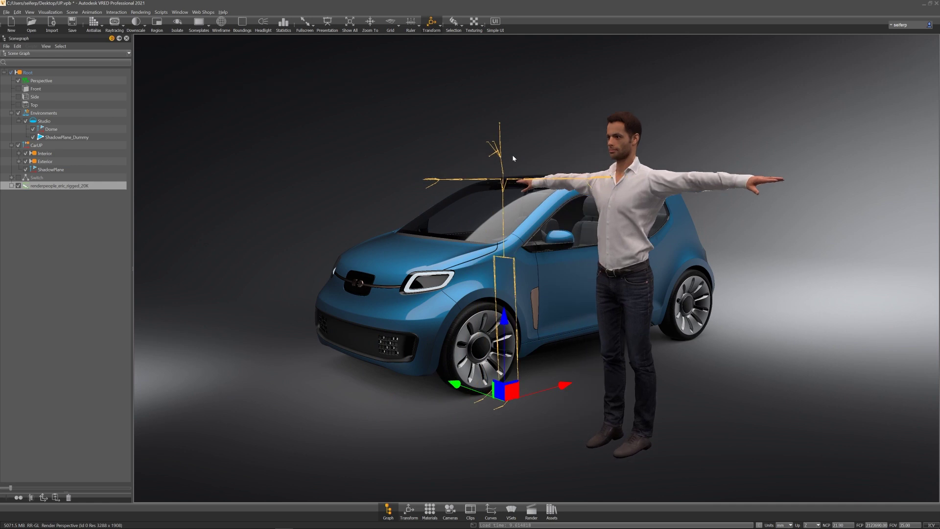
{"action": "key", "text": "ctrl+z"}
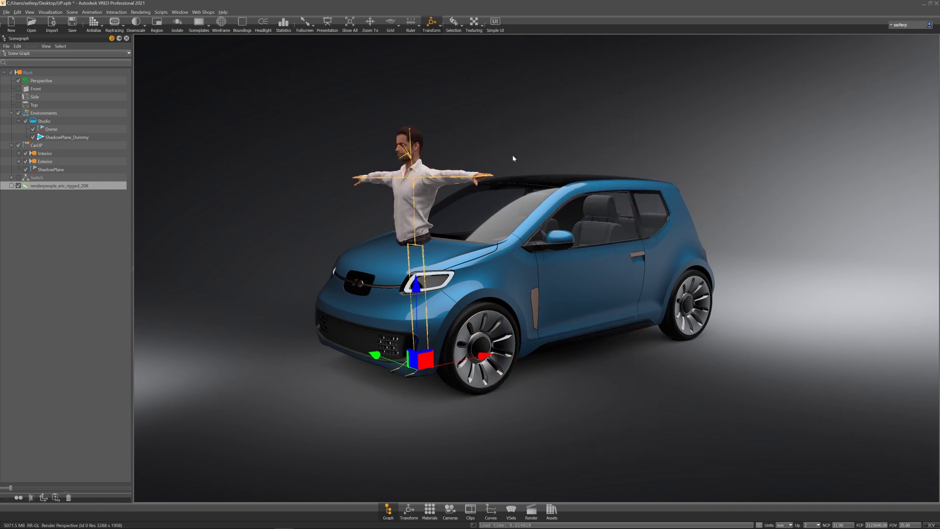
- Select the character's Hip joint and move the figure out beside the car door
{"action": "left_click", "coordinate": [11, 186]}
{"action": "left_click", "coordinate": [18, 193]}
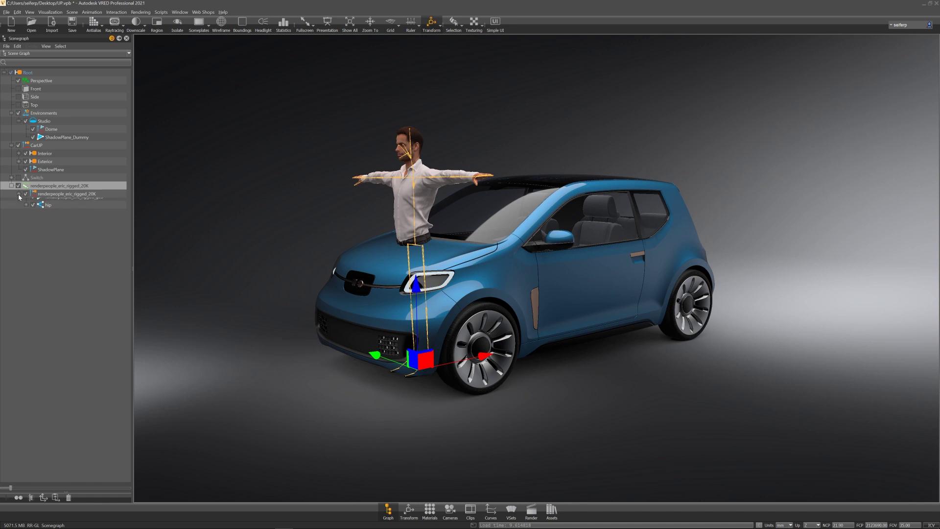
{"action": "left_click", "coordinate": [45, 210]}
{"action": "left_click_drag", "start_coordinate": [375, 240], "coordinate": [493, 259]}
{"action": "left_click_drag", "start_coordinate": [600, 261], "coordinate": [636, 244]}
{"action": "key", "text": "e"}
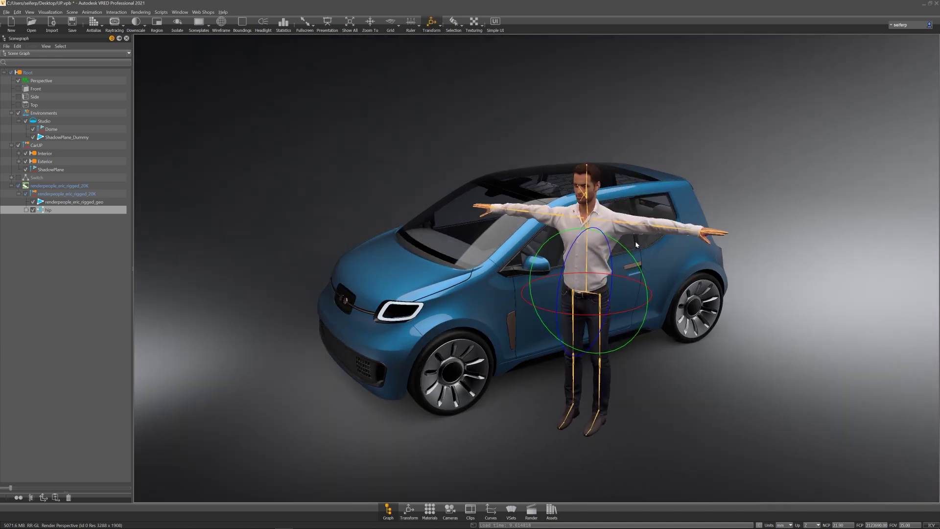
- Lower the figure's left and right upper arms down to its sides
{"action": "scroll", "coordinate": [591, 140], "scroll_direction": "up", "scroll_amount": 5}
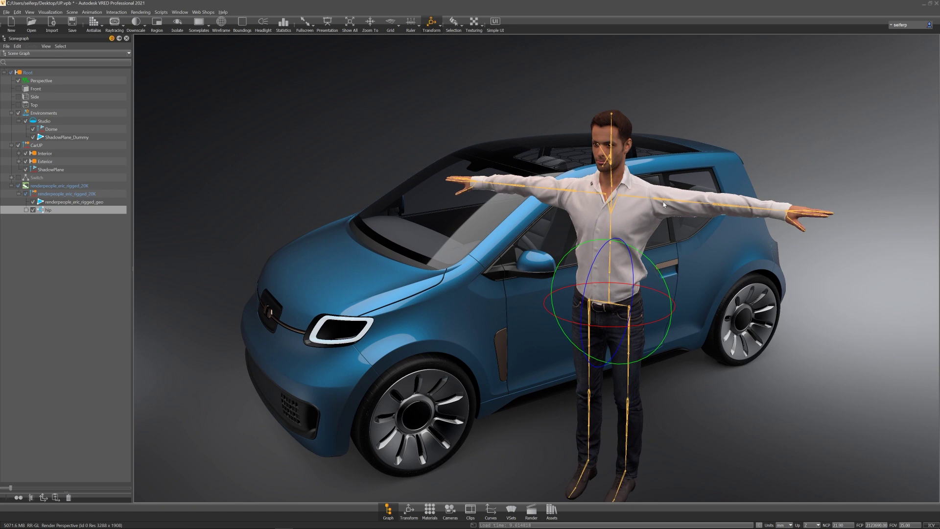
{"action": "scroll", "coordinate": [674, 189], "scroll_direction": "up", "scroll_amount": 3}
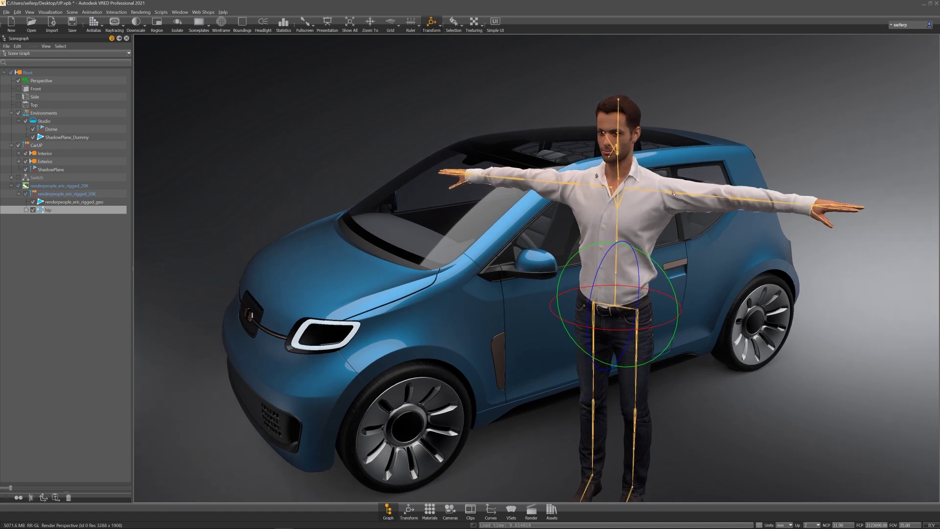
{"action": "left_click", "coordinate": [674, 194]}
{"action": "left_click_drag", "start_coordinate": [719, 151], "coordinate": [575, 221]}
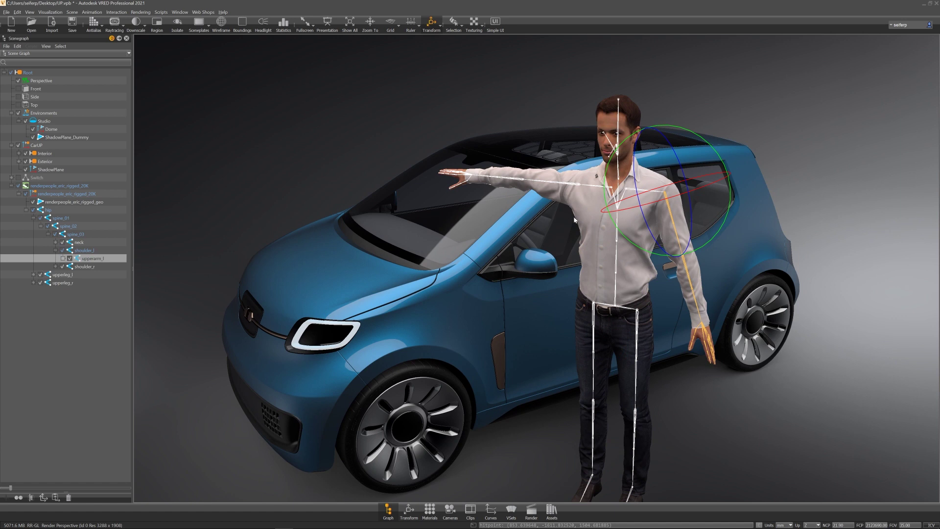
{"action": "left_click", "coordinate": [569, 184]}
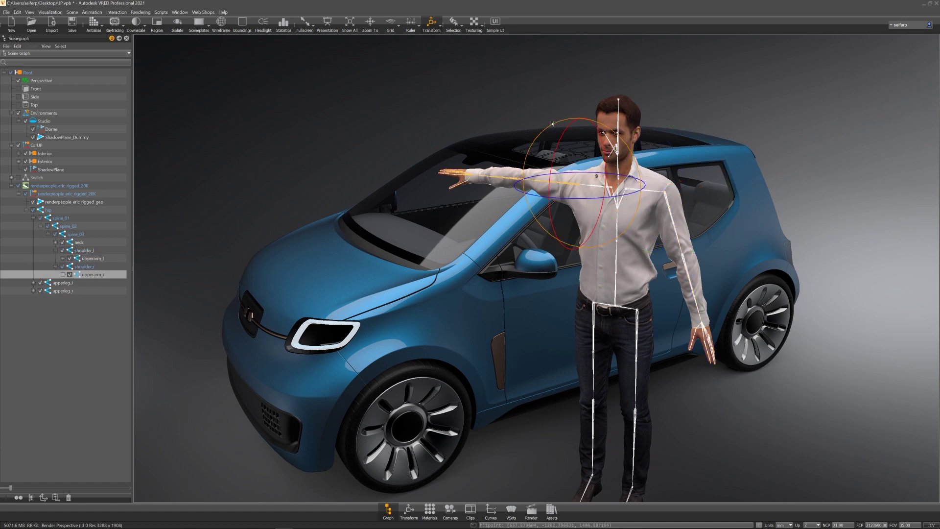
{"action": "left_click_drag", "start_coordinate": [552, 123], "coordinate": [524, 196]}
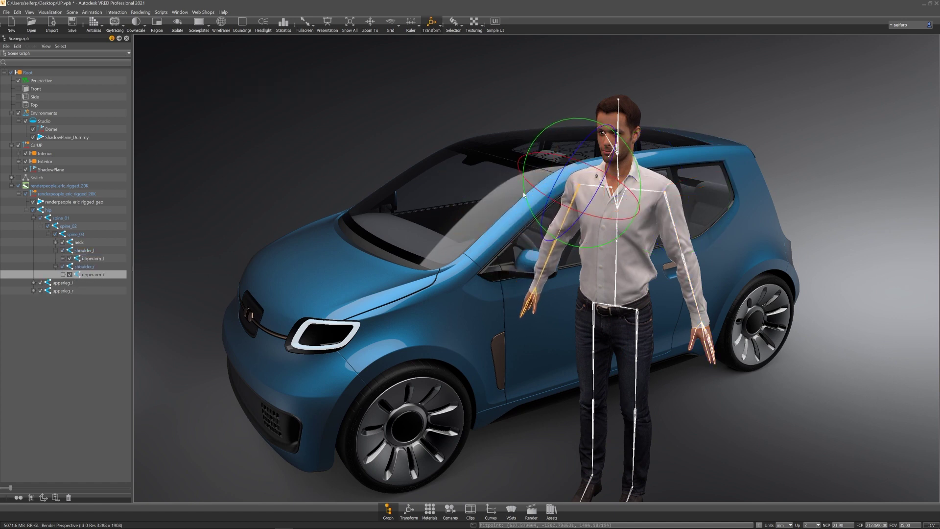
- Rotate both forearms inward to 9 degrees using the numeric transform settings
{"action": "left_click", "coordinate": [684, 265]}
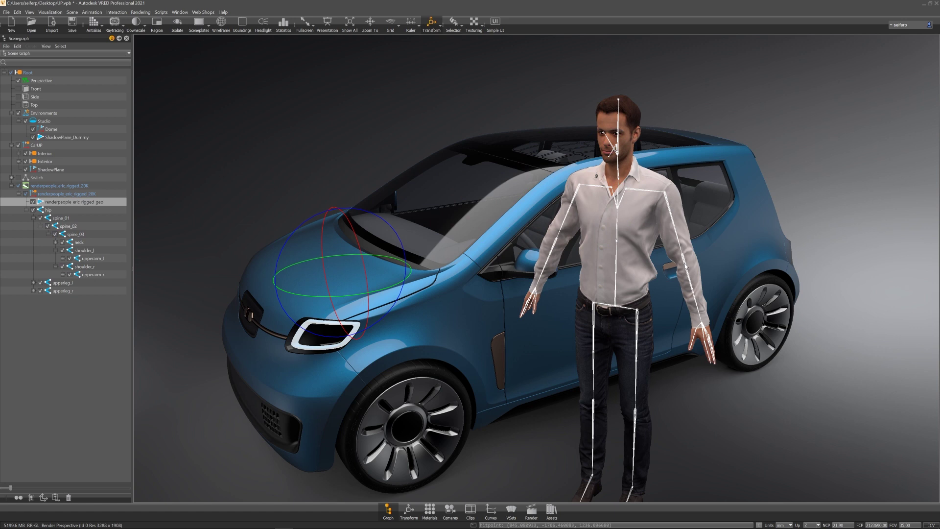
{"action": "left_click", "coordinate": [684, 263]}
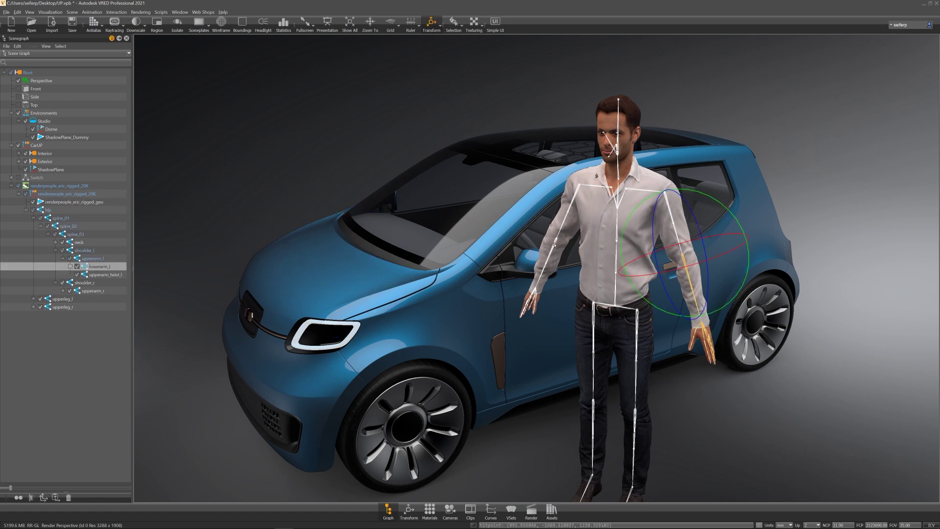
{"action": "left_click", "coordinate": [555, 244], "text": "shift"}
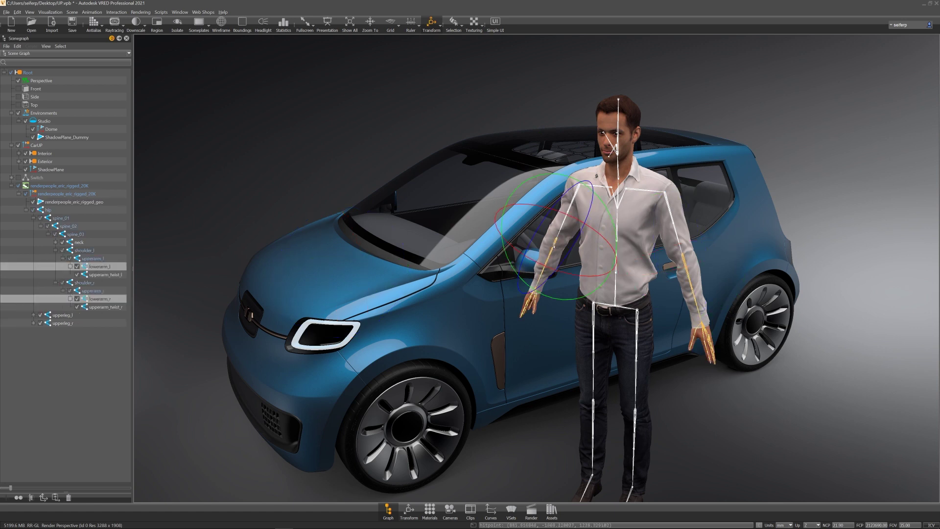
{"action": "left_click", "coordinate": [409, 511]}
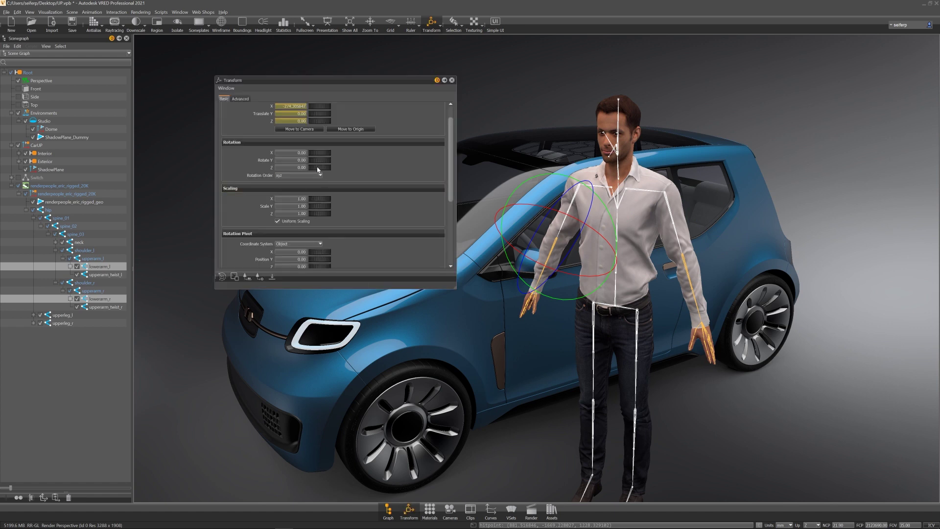
{"action": "left_click_drag", "start_coordinate": [319, 162], "coordinate": [314, 171]}
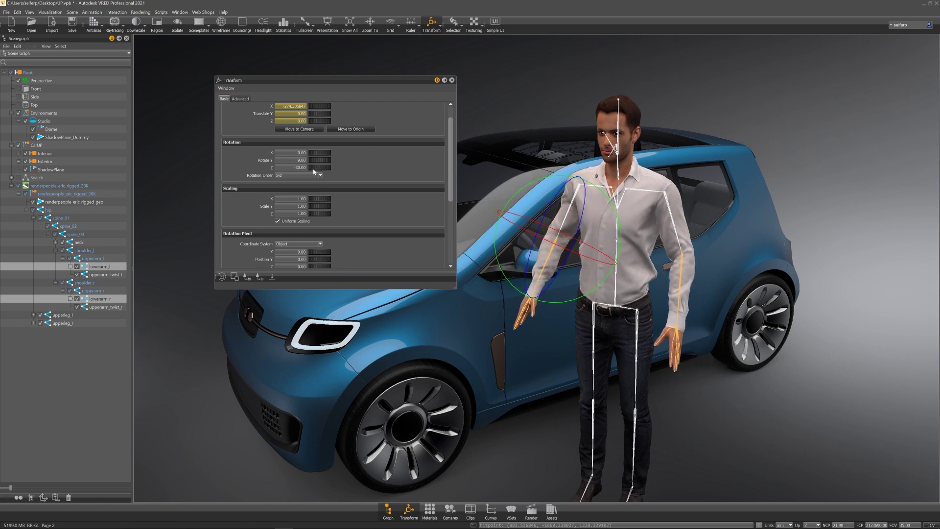
{"action": "left_click", "coordinate": [451, 79]}
- Hide the skeleton joints and remove the rotate gizmo from the view
{"action": "left_click", "coordinate": [29, 12]}
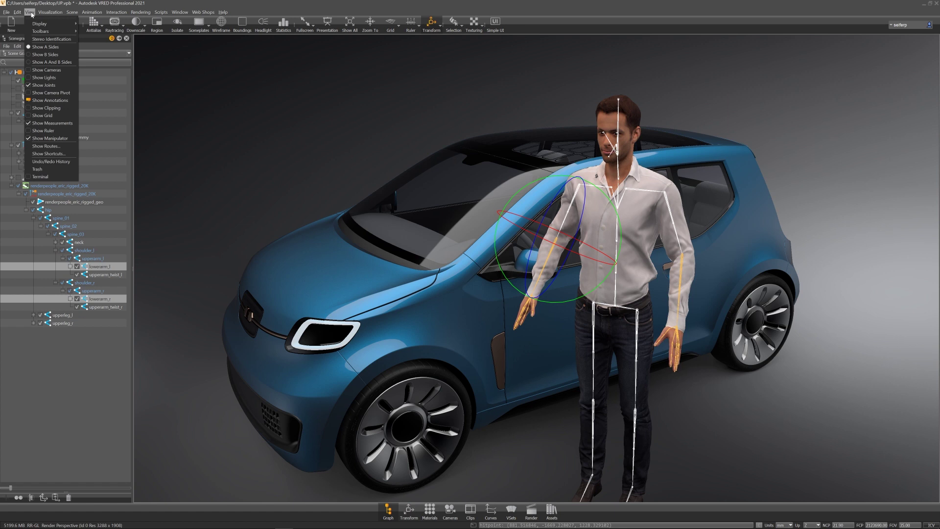
{"action": "left_click", "coordinate": [51, 85]}
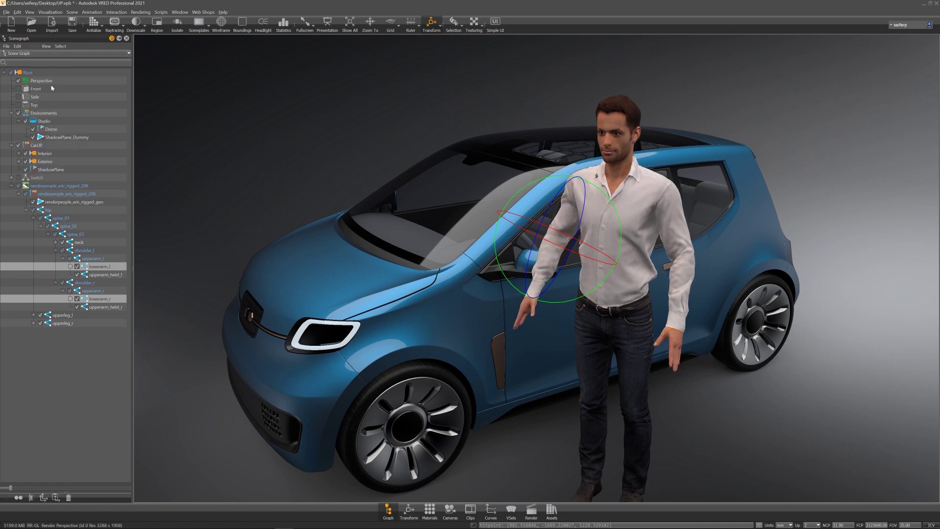
{"action": "left_click", "coordinate": [432, 23]}
- Load the second Maground environment into the scene and view the car from the side
{"action": "scroll", "coordinate": [512, 215], "scroll_direction": "down", "scroll_amount": 3}
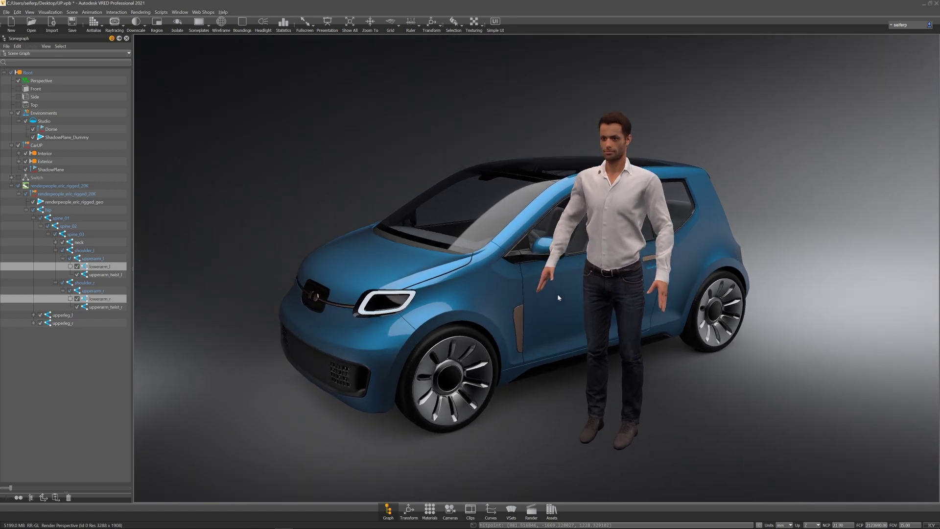
{"action": "left_click", "coordinate": [552, 512]}
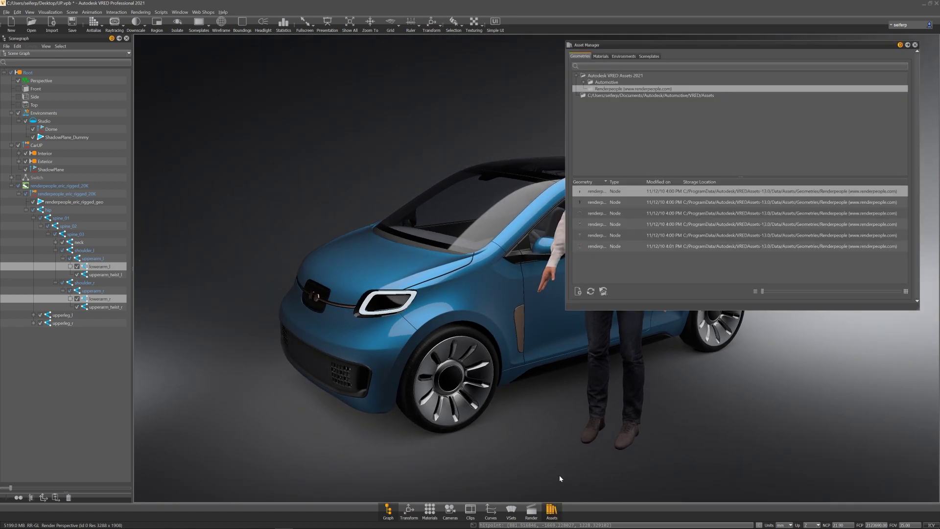
{"action": "left_click", "coordinate": [624, 56]}
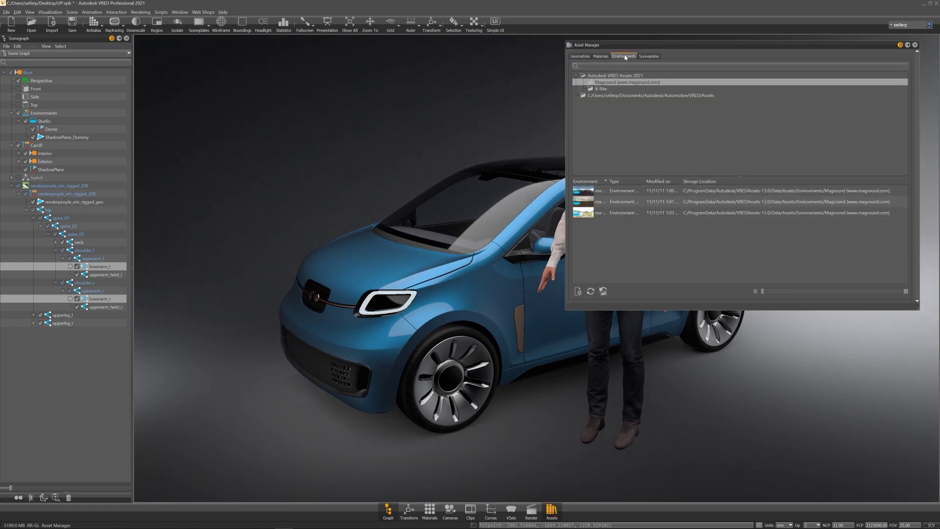
{"action": "left_click", "coordinate": [589, 202]}
{"action": "left_click_drag", "start_coordinate": [589, 203], "coordinate": [307, 123]}
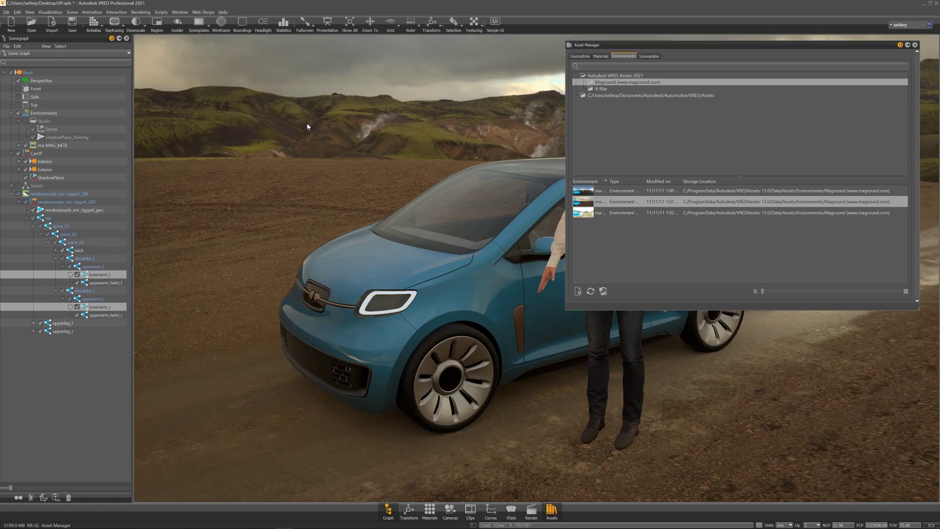
{"action": "left_click_drag", "start_coordinate": [308, 127], "coordinate": [371, 200]}
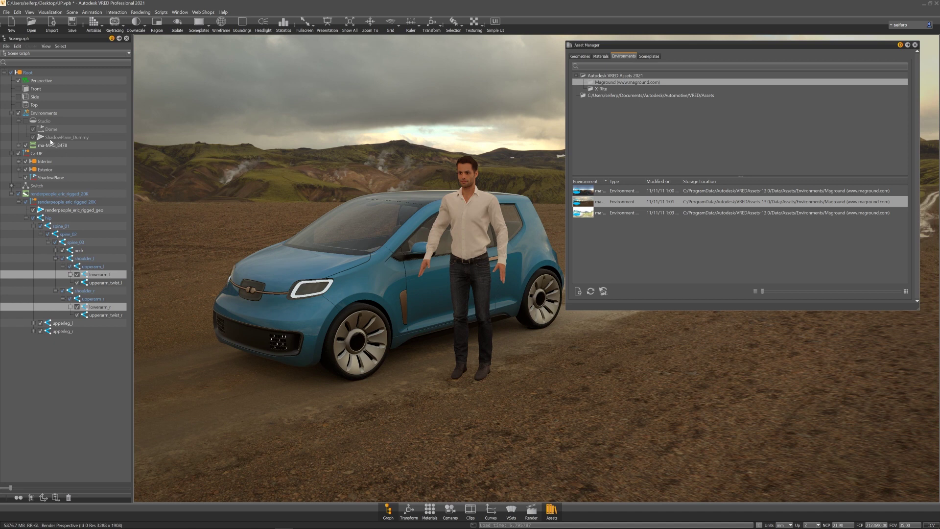
- Compare against the Studio environment, then switch back to Maground ma-MAG_8478
{"action": "left_click", "coordinate": [26, 121]}
{"action": "left_click", "coordinate": [26, 145]}
{"action": "left_click_drag", "start_coordinate": [336, 252], "coordinate": [363, 253]}
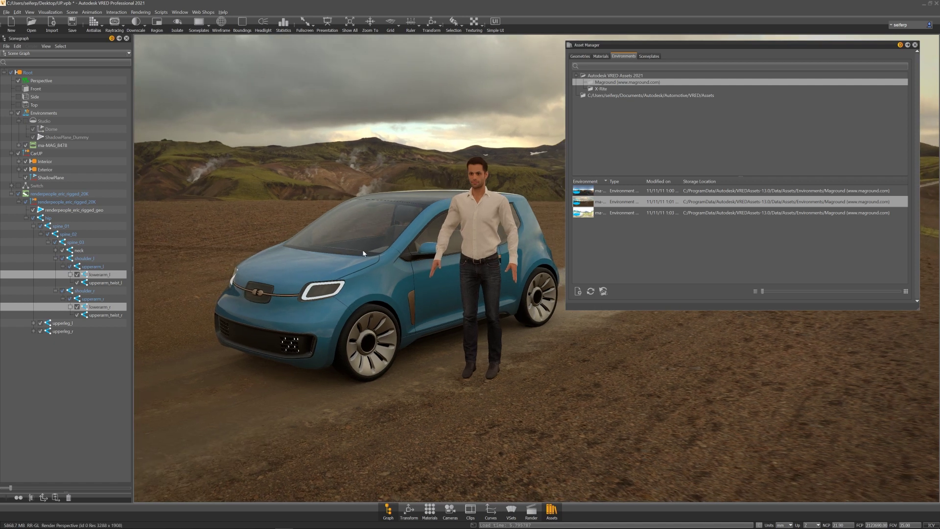
- Enable sceneplate display and drag the Maground dirt-road backplate behind the car and figure
{"action": "left_click", "coordinate": [649, 56]}
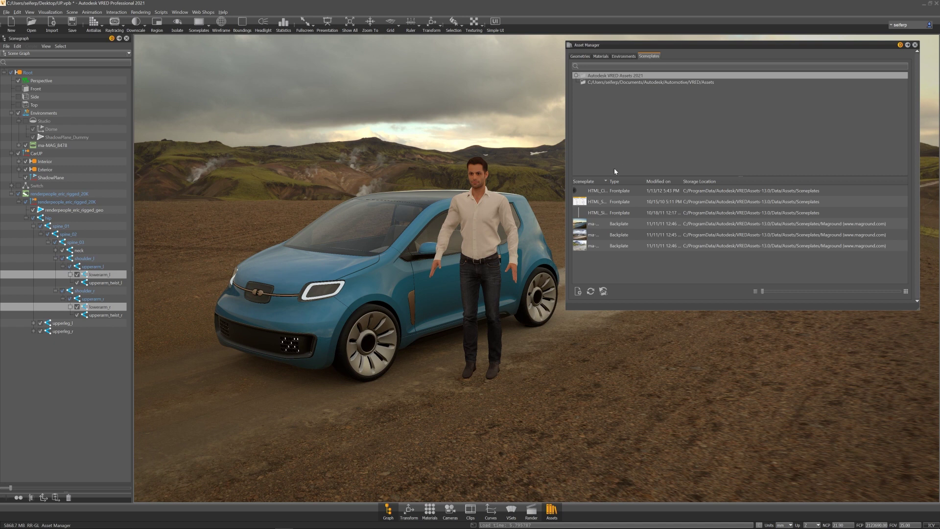
{"action": "left_click", "coordinate": [205, 24]}
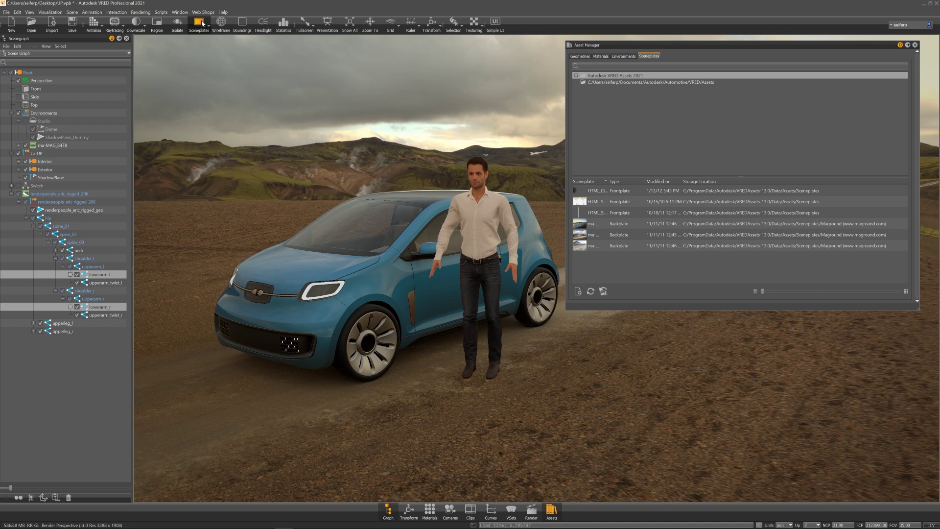
{"action": "left_click", "coordinate": [208, 28]}
{"action": "left_click", "coordinate": [551, 199]}
{"action": "left_click_drag", "start_coordinate": [581, 237], "coordinate": [357, 143]}
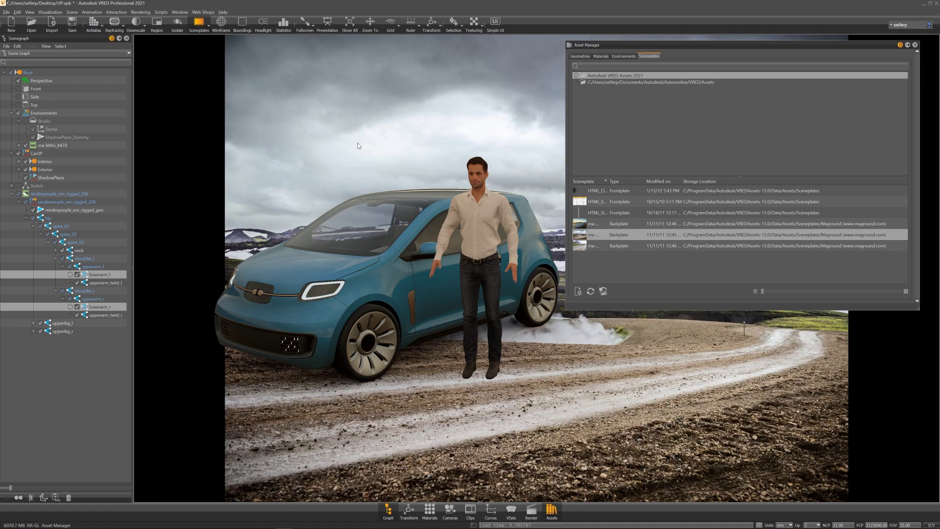
{"action": "left_click", "coordinate": [72, 12]}
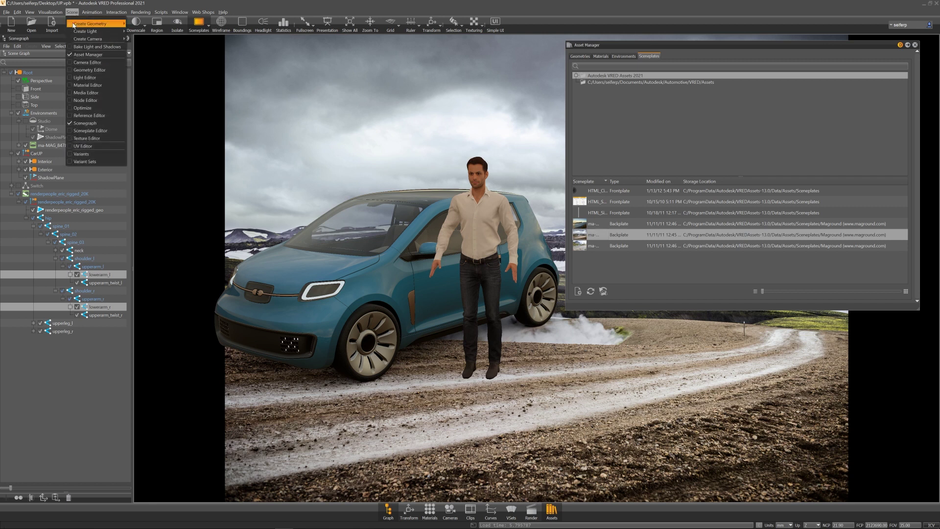
- Make sceneplate ma-MAG_8478_1_428658 editable, then orbit so the car sits on its road
{"action": "left_click", "coordinate": [91, 131]}
{"action": "left_click", "coordinate": [198, 141]}
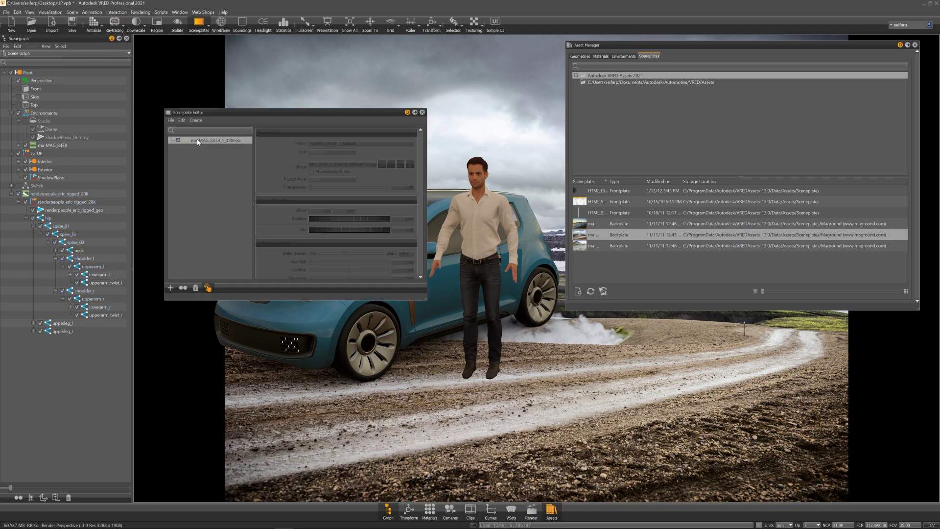
{"action": "right_click", "coordinate": [198, 140]}
{"action": "mouse_move", "coordinate": [225, 171]}
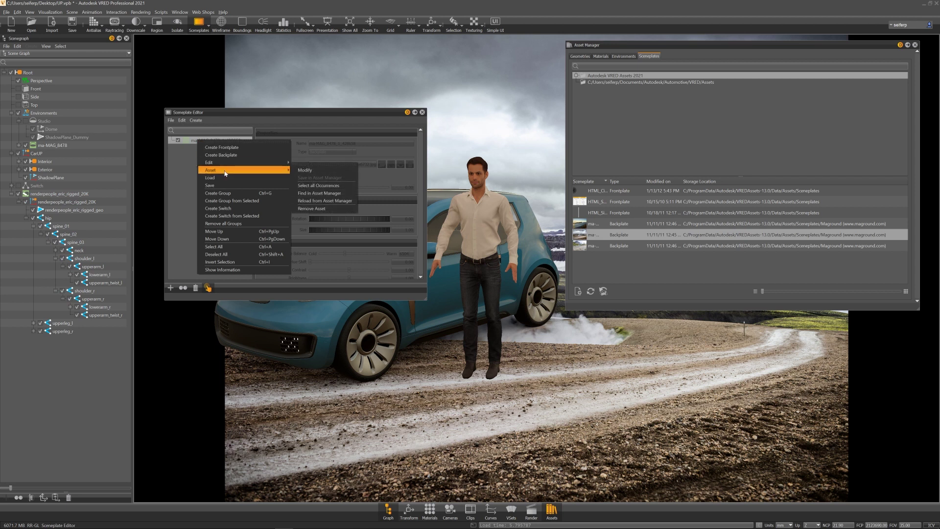
{"action": "left_click", "coordinate": [310, 171]}
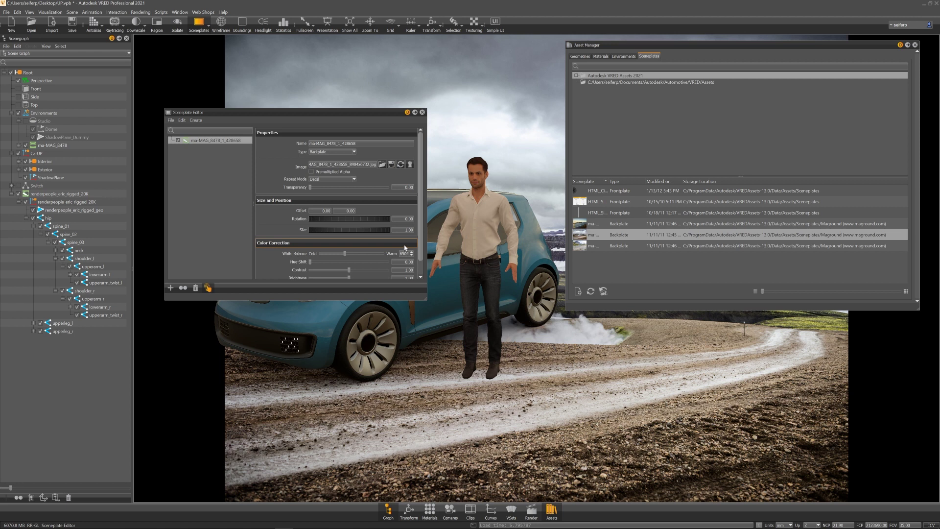
{"action": "left_click", "coordinate": [422, 112]}
{"action": "left_click_drag", "start_coordinate": [483, 352], "coordinate": [507, 406]}
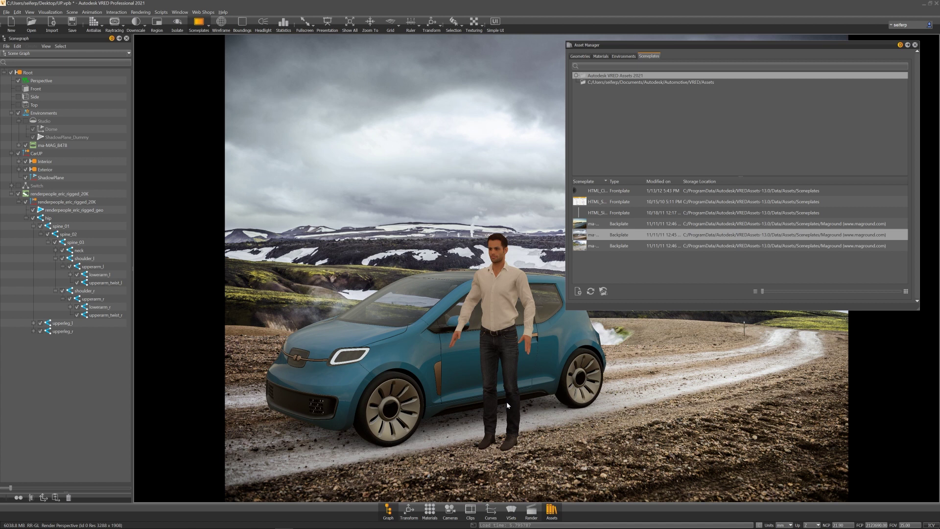
- Hide the character, car and backplate, show the bunny, and return to Studio
{"action": "left_click", "coordinate": [621, 56]}
{"action": "left_click", "coordinate": [601, 88]}
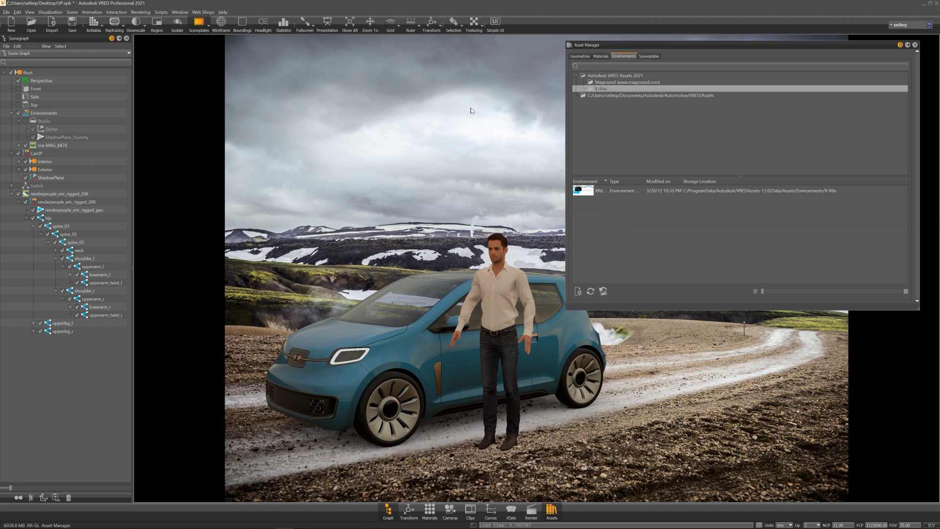
{"action": "left_click", "coordinate": [11, 194]}
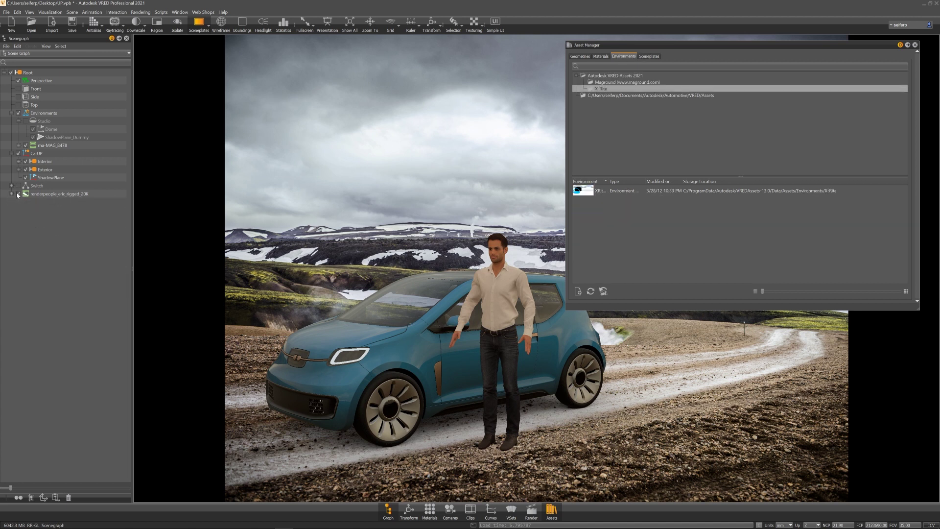
{"action": "left_click", "coordinate": [18, 194]}
{"action": "left_click", "coordinate": [18, 153]}
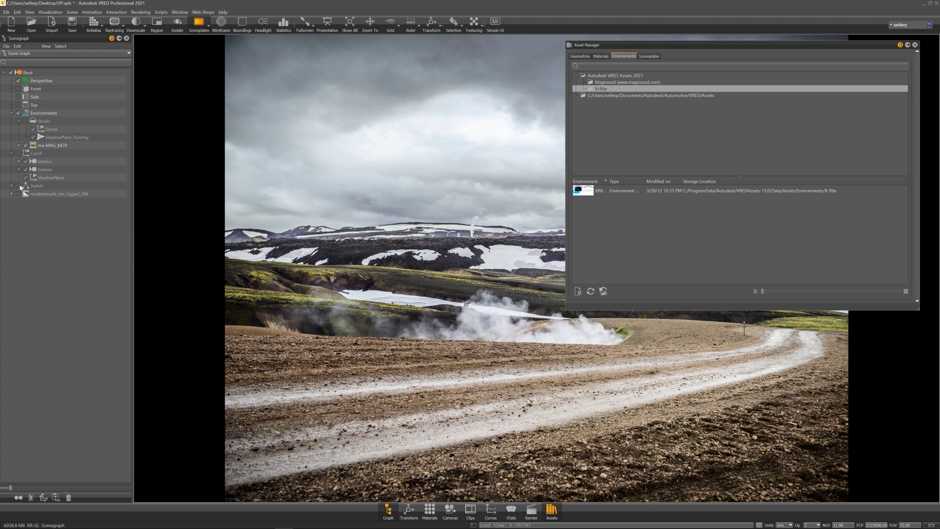
{"action": "left_click", "coordinate": [19, 186]}
{"action": "left_click", "coordinate": [198, 22]}
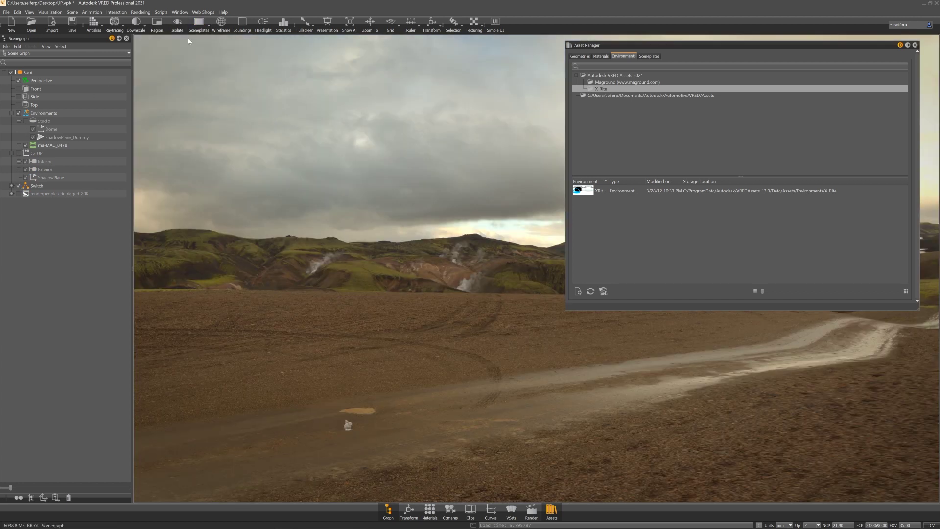
{"action": "left_click", "coordinate": [28, 121]}
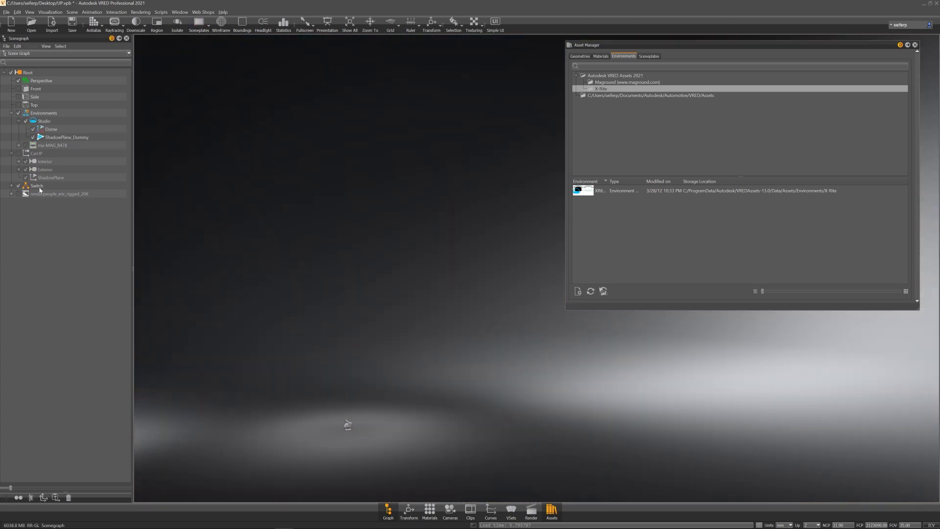
- Frame the bunny and drag the X-Rite light-booth environment into the scene
{"action": "left_click", "coordinate": [38, 186]}
{"action": "key", "text": "f"}
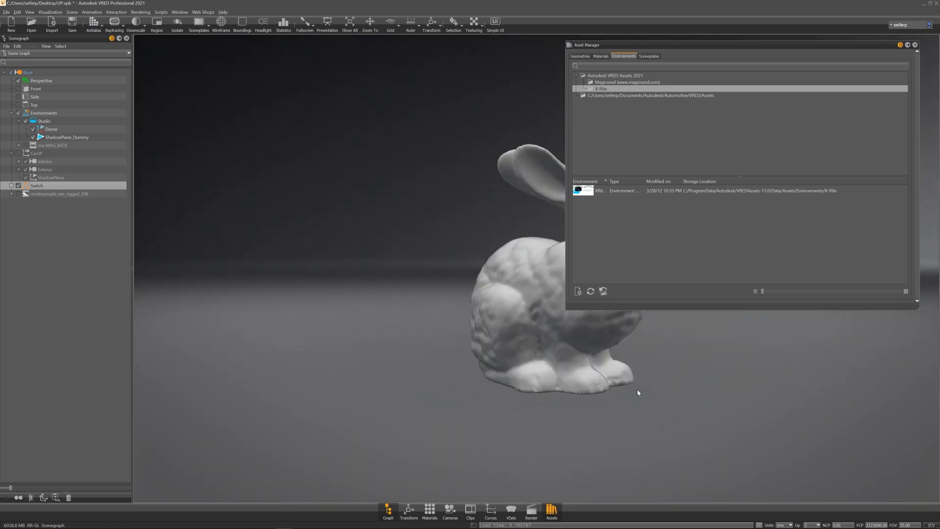
{"action": "scroll", "coordinate": [587, 383], "scroll_direction": "down", "scroll_amount": 3}
{"action": "middle_click_drag", "start_coordinate": [588, 384], "coordinate": [453, 390]}
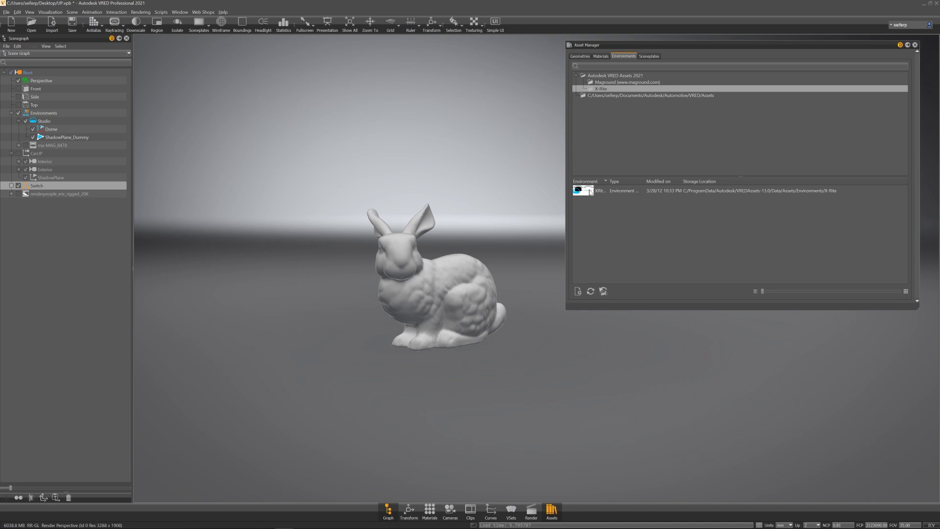
{"action": "left_click_drag", "start_coordinate": [598, 192], "coordinate": [409, 131]}
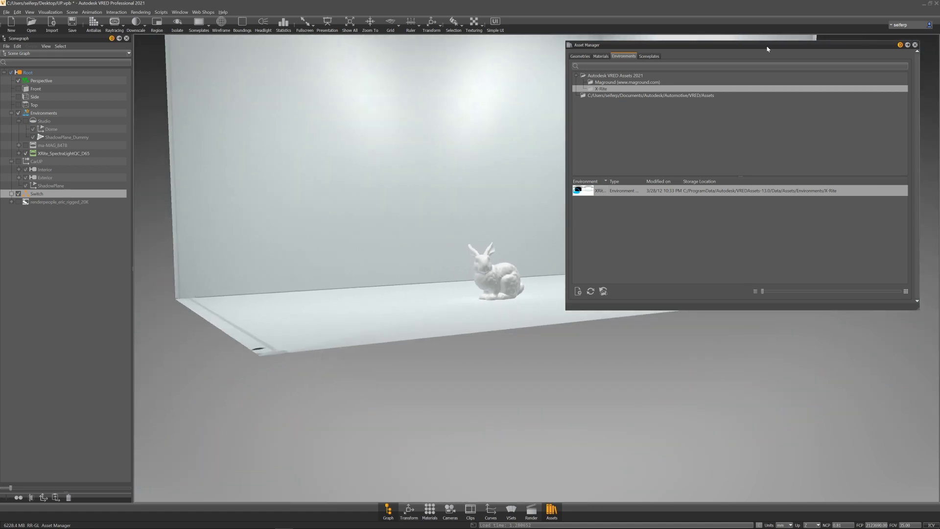
- Close the asset library and orbit to see the light booth's front and right wall
{"action": "left_click", "coordinate": [915, 45]}
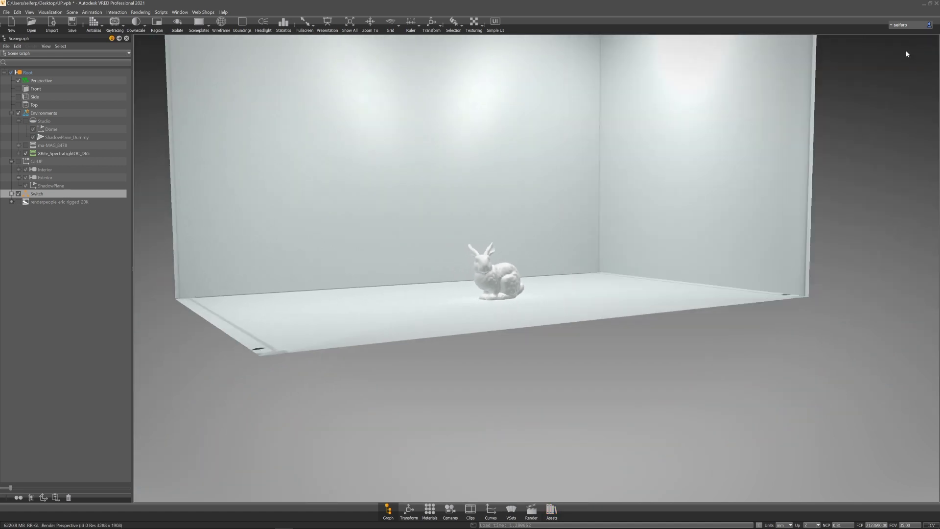
{"action": "scroll", "coordinate": [638, 285], "scroll_direction": "down", "scroll_amount": 3}
{"action": "left_click_drag", "start_coordinate": [569, 218], "coordinate": [275, 212]}
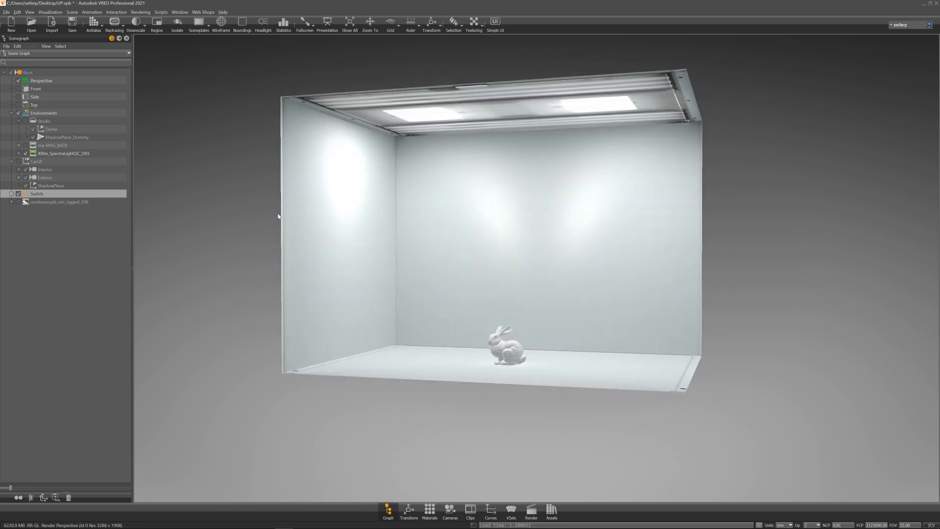
{"action": "left_click_drag", "start_coordinate": [387, 215], "coordinate": [561, 223]}
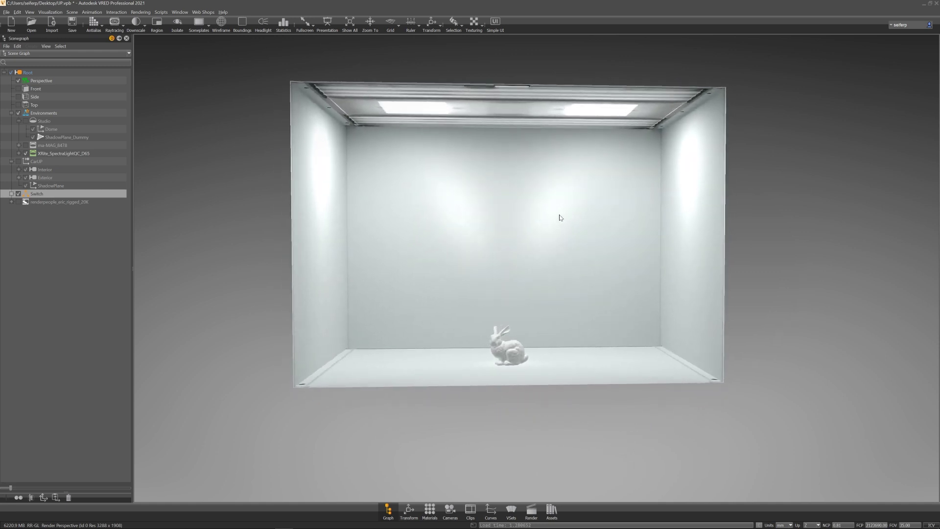
- Zoom the view on the light booth and reopen the asset library
{"action": "scroll", "coordinate": [554, 210], "scroll_direction": "up", "scroll_amount": 1}
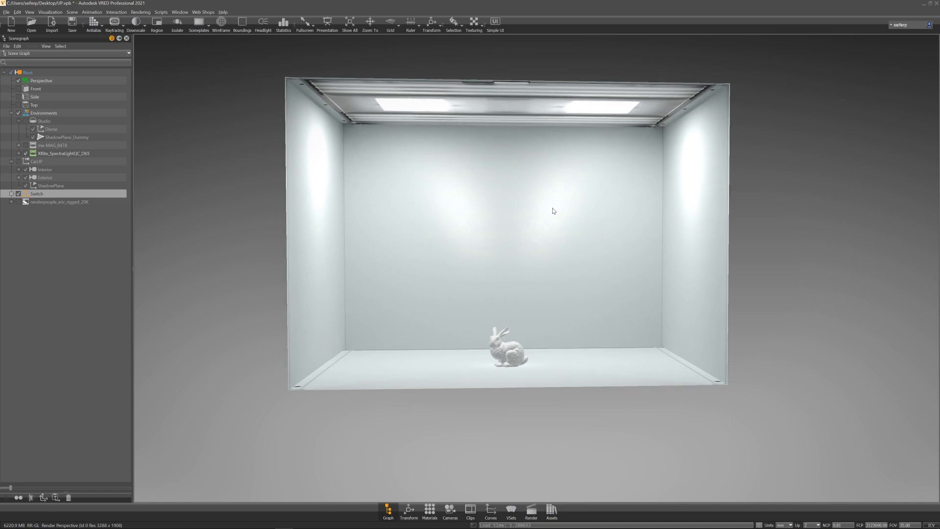
{"action": "scroll", "coordinate": [553, 211], "scroll_direction": "up", "scroll_amount": 3}
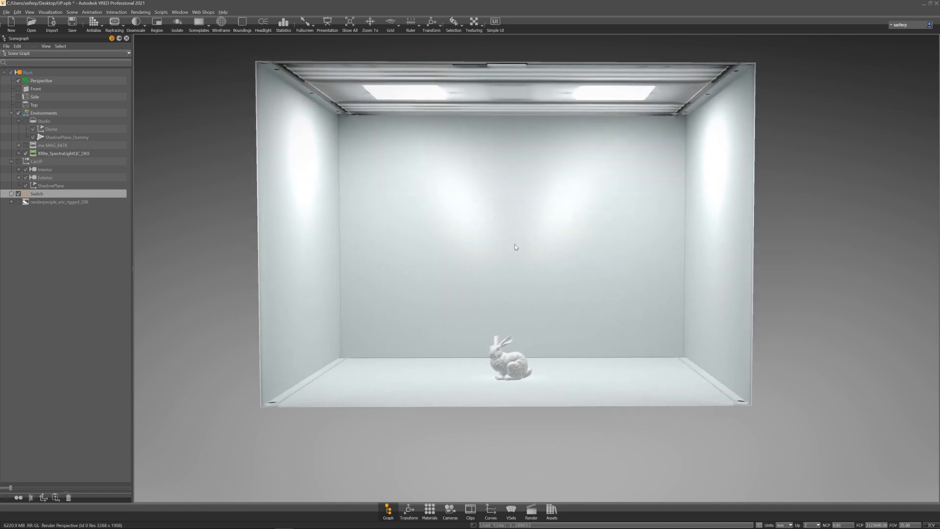
{"action": "scroll", "coordinate": [524, 251], "scroll_direction": "up", "scroll_amount": 1}
{"action": "scroll", "coordinate": [540, 274], "scroll_direction": "up", "scroll_amount": 3}
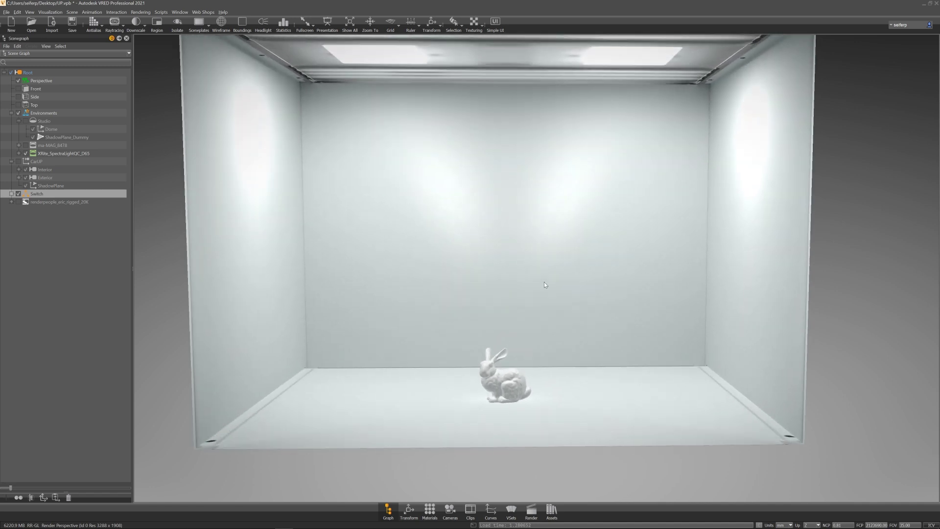
{"action": "scroll", "coordinate": [543, 286], "scroll_direction": "up", "scroll_amount": 2}
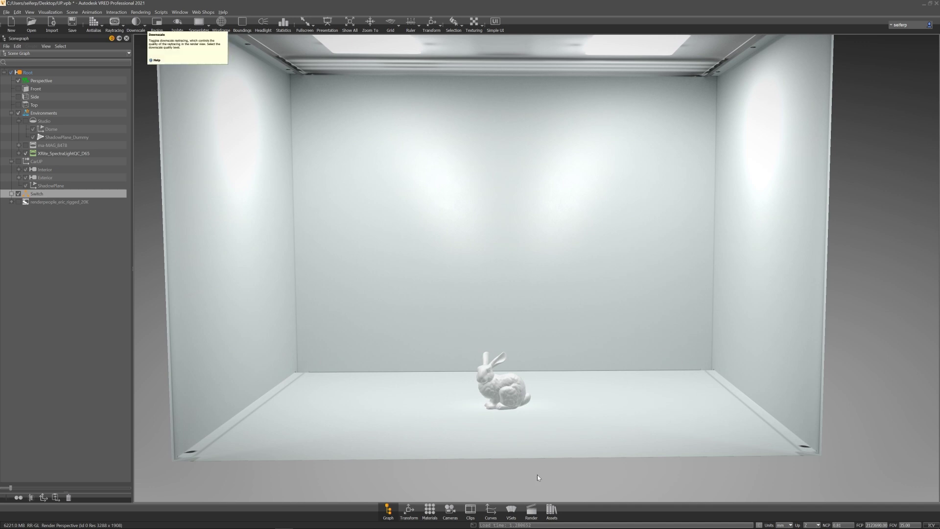
{"action": "left_click", "coordinate": [551, 511]}
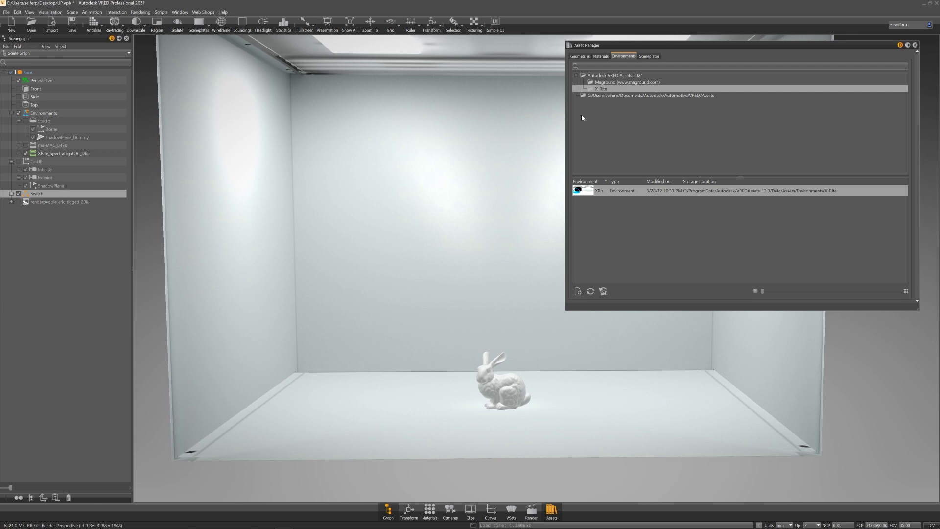
- Drag the Chicken subsurface-scattering material from the Materials tab onto the bunny
{"action": "left_click", "coordinate": [601, 56]}
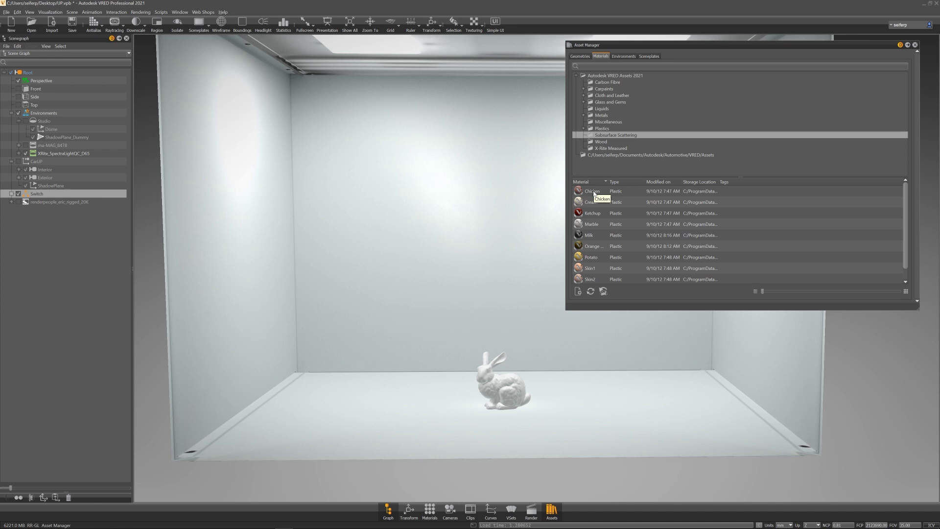
{"action": "left_click_drag", "start_coordinate": [593, 192], "coordinate": [495, 384]}
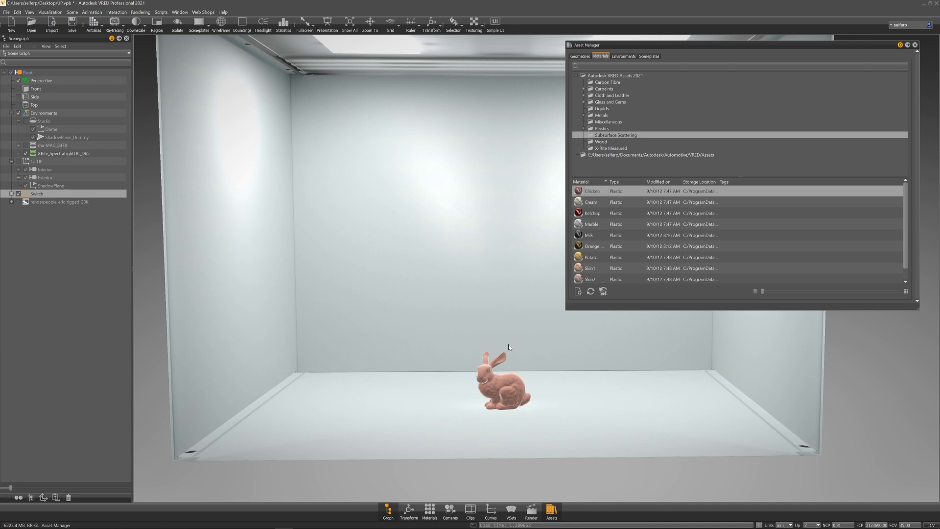
- Set the render window to 960x540 and zoom in on the pink bunny
{"action": "left_click", "coordinate": [179, 12]}
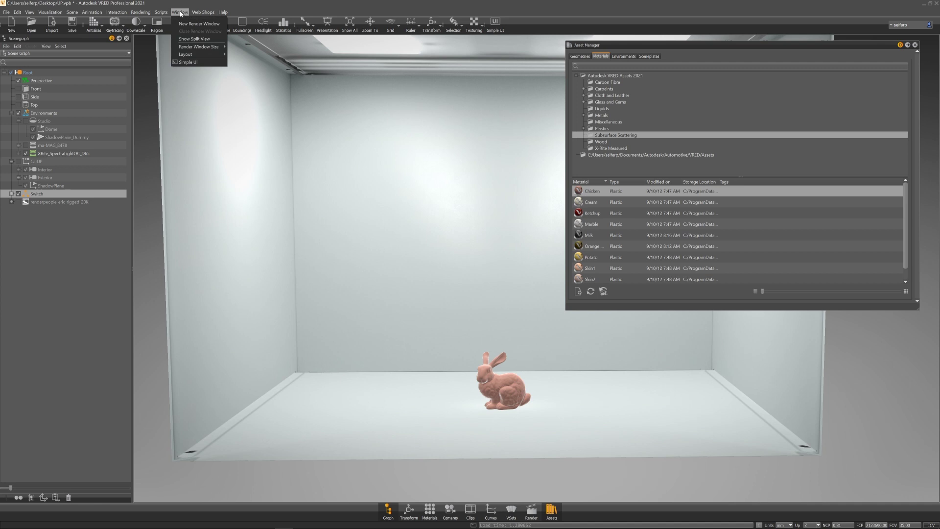
{"action": "mouse_move", "coordinate": [206, 47]}
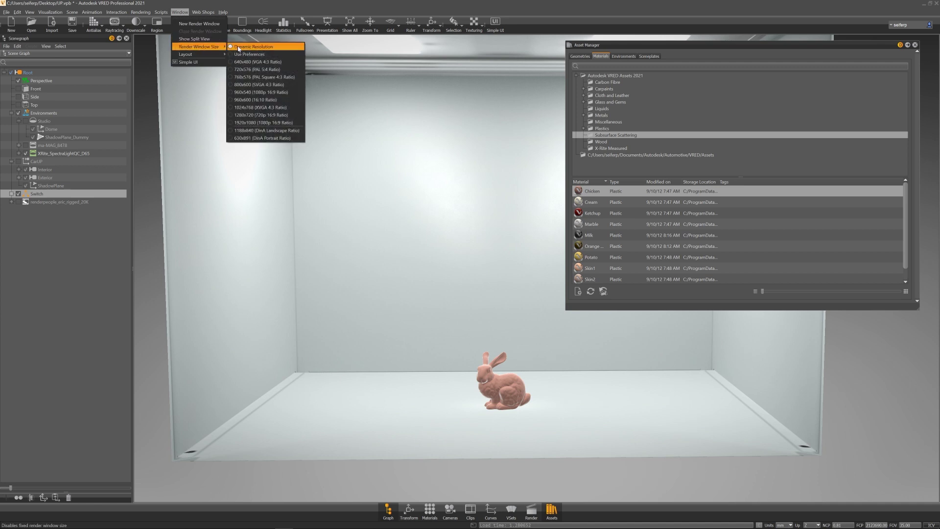
{"action": "left_click", "coordinate": [265, 92]}
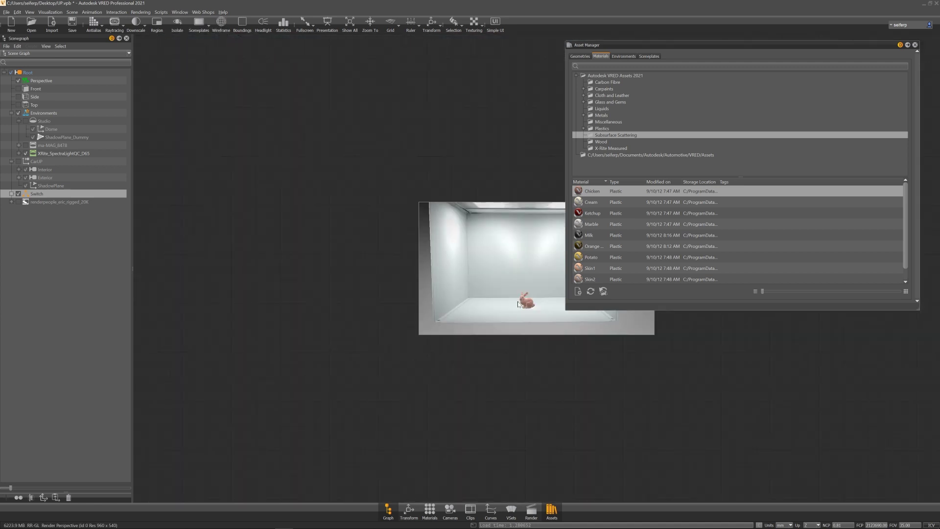
{"action": "scroll", "coordinate": [516, 295], "scroll_direction": "up", "scroll_amount": 3}
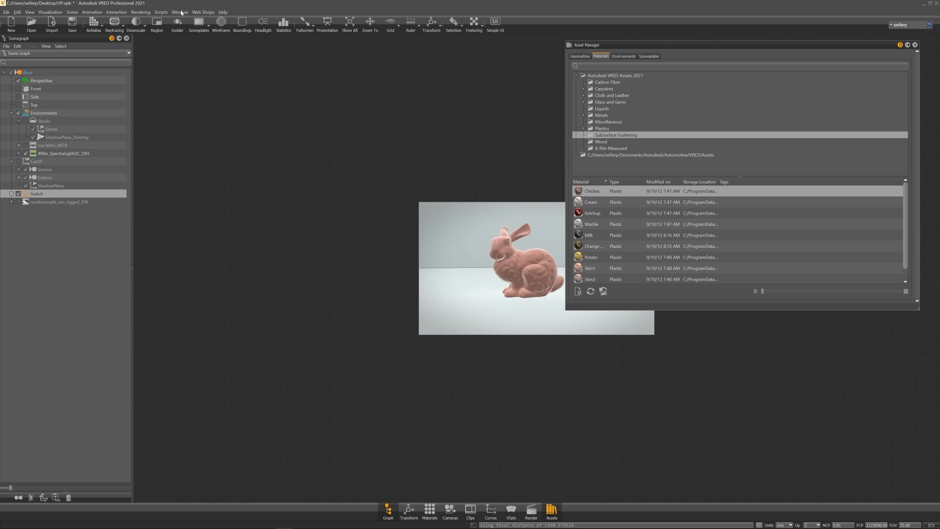
- Switch to a larger fixed render window size, move the Asset Manager aside, and turn on raytracing
{"action": "left_click", "coordinate": [180, 12]}
{"action": "mouse_move", "coordinate": [202, 46]}
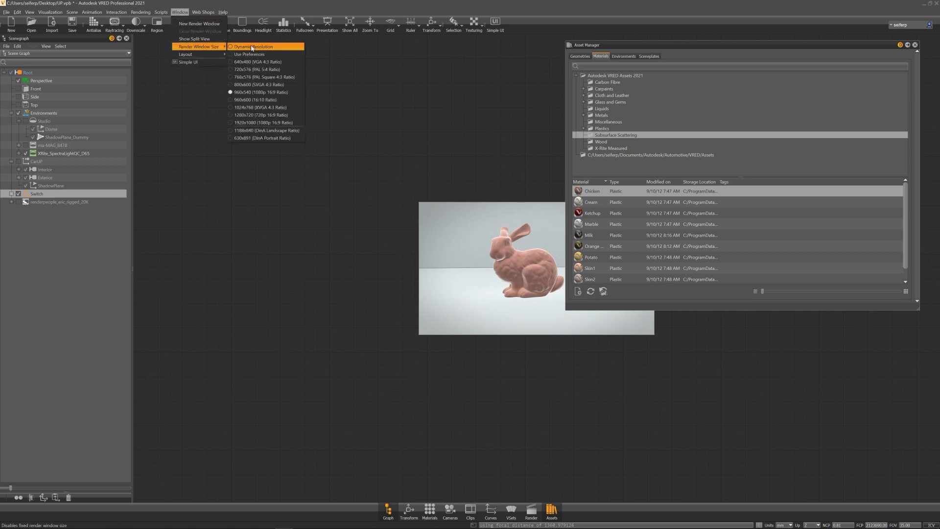
{"action": "left_click", "coordinate": [266, 124]}
{"action": "left_click_drag", "start_coordinate": [647, 45], "coordinate": [739, 54]}
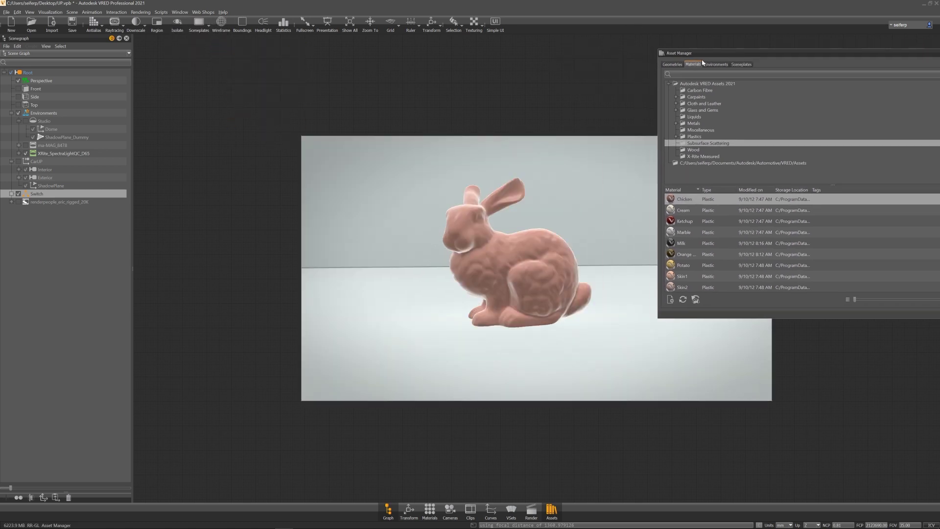
{"action": "left_click", "coordinate": [122, 26]}
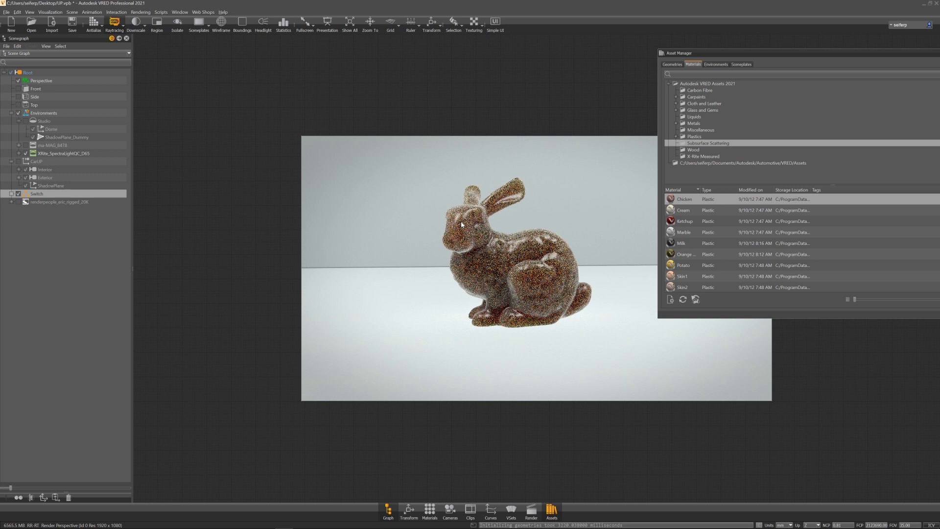
- In Render Settings, set both Interactive and Still Frame illumination to Full Global Illumination
{"action": "left_click", "coordinate": [530, 512]}
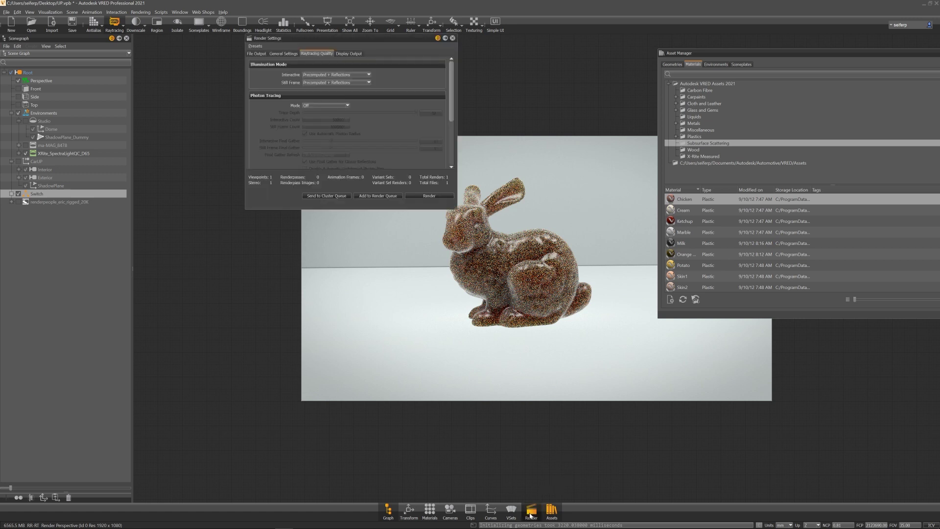
{"action": "left_click", "coordinate": [341, 76]}
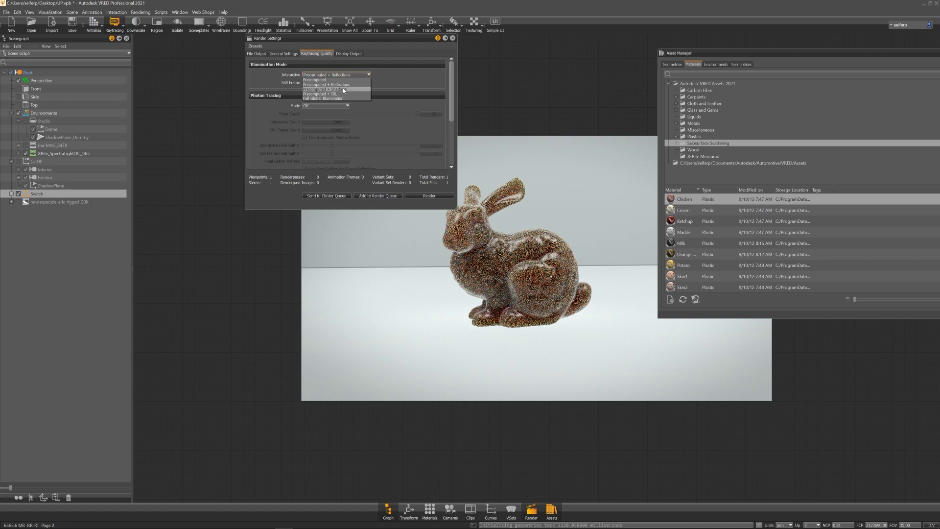
{"action": "left_click", "coordinate": [343, 99]}
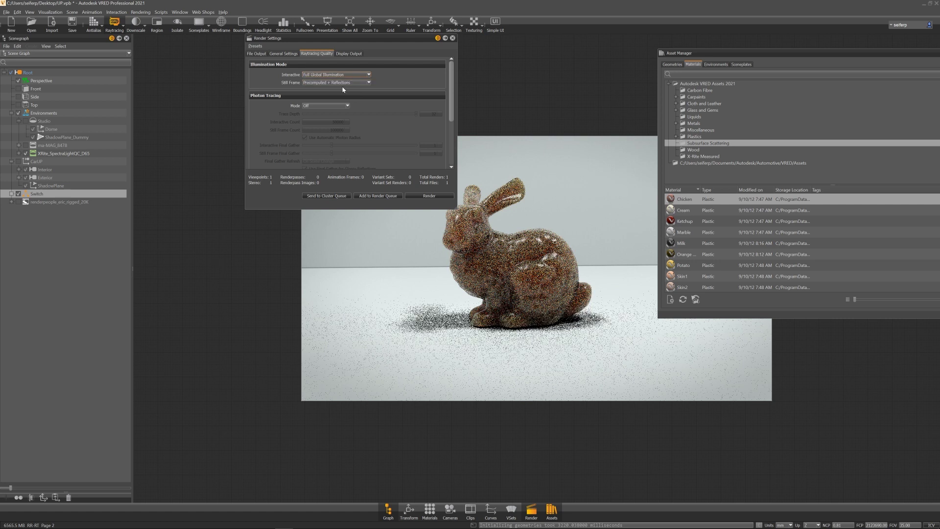
{"action": "left_click", "coordinate": [343, 82]}
{"action": "left_click", "coordinate": [342, 106]}
{"action": "left_click", "coordinate": [453, 38]}
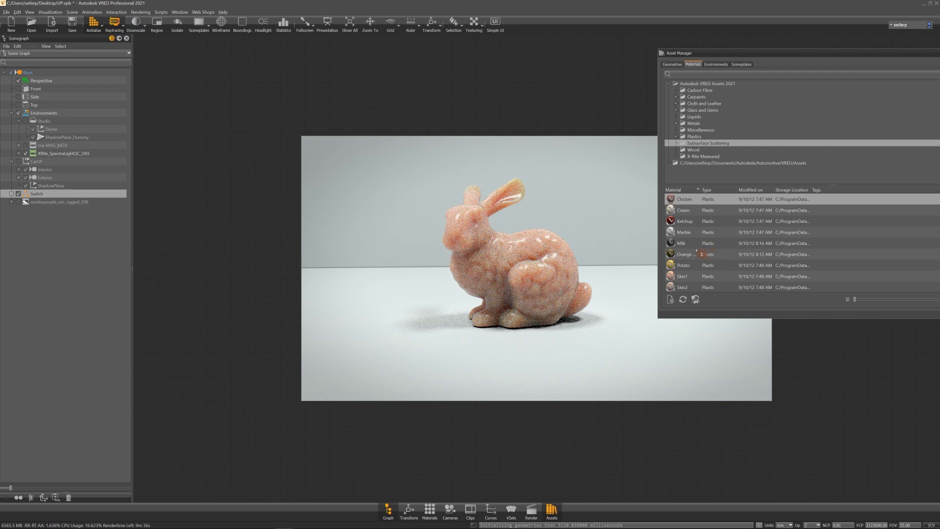
- Drag Skin1, then Orange Juice, from the Asset Manager onto the bunny
{"action": "left_click_drag", "start_coordinate": [695, 250], "coordinate": [691, 226]}
{"action": "left_click_drag", "start_coordinate": [681, 276], "coordinate": [512, 256]}
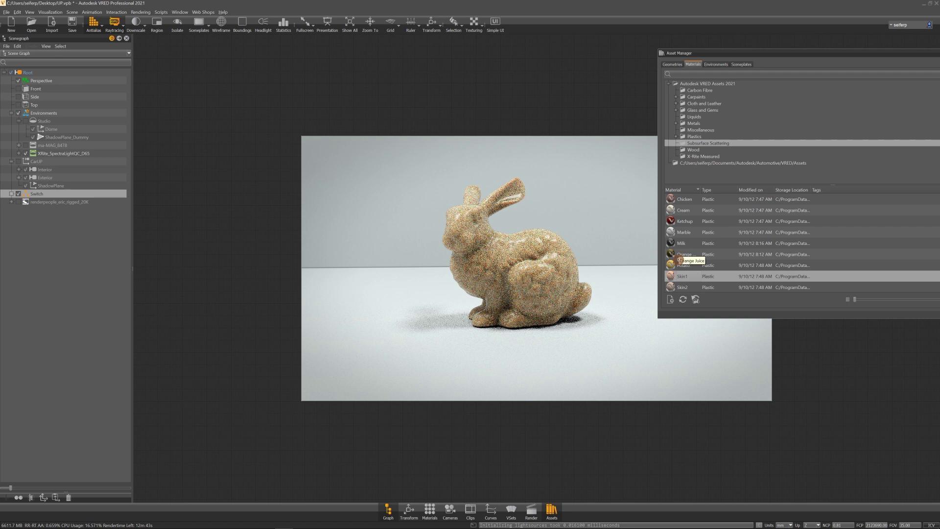
{"action": "left_click_drag", "start_coordinate": [681, 255], "coordinate": [568, 211]}
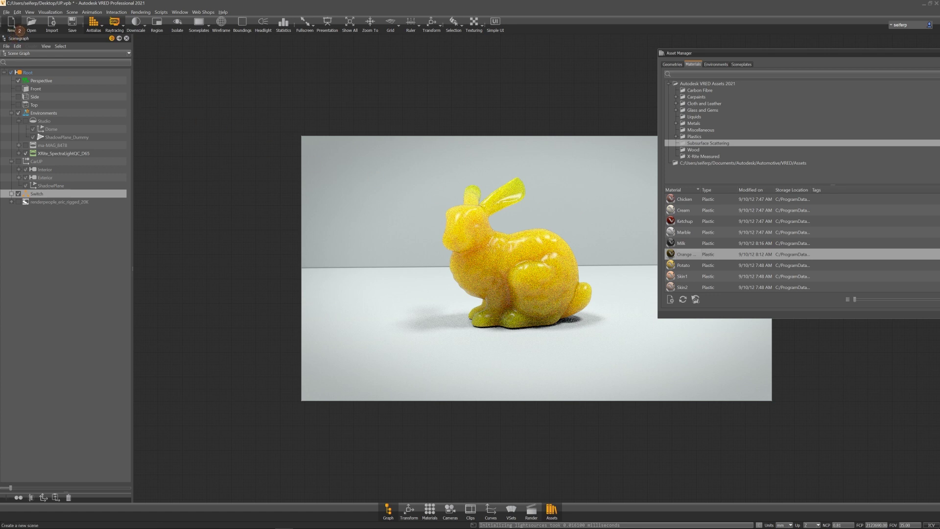
- Start a new scene without saving UP.vpb and set the render window to Dynamic Resolution
{"action": "left_click", "coordinate": [12, 24]}
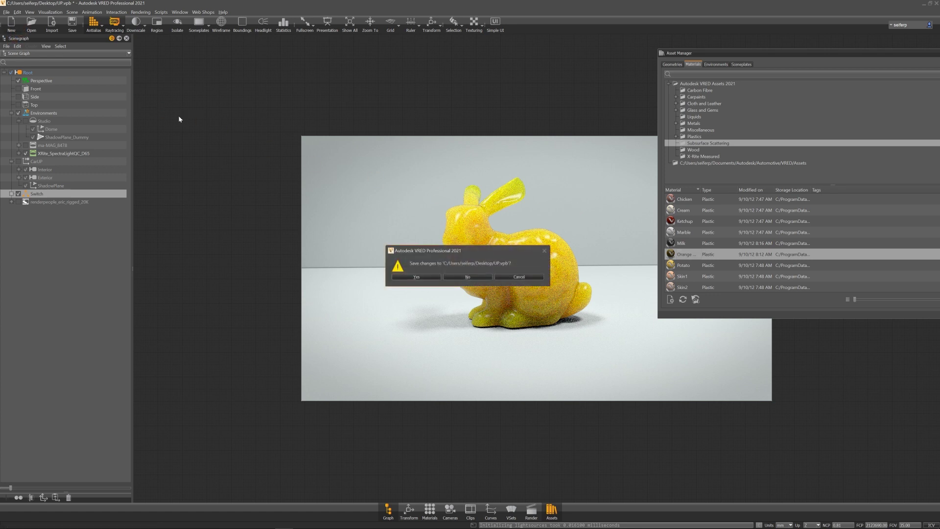
{"action": "left_click", "coordinate": [468, 277]}
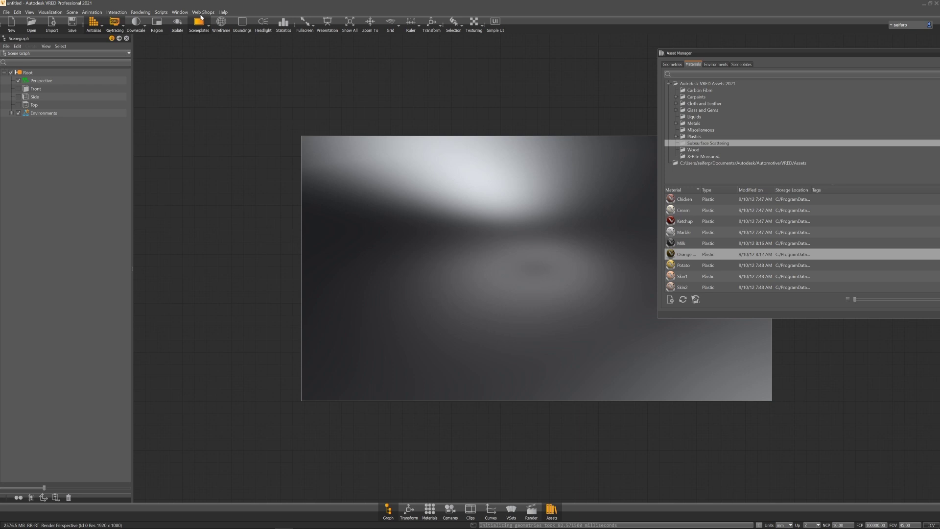
{"action": "left_click", "coordinate": [180, 11]}
{"action": "mouse_move", "coordinate": [198, 46]}
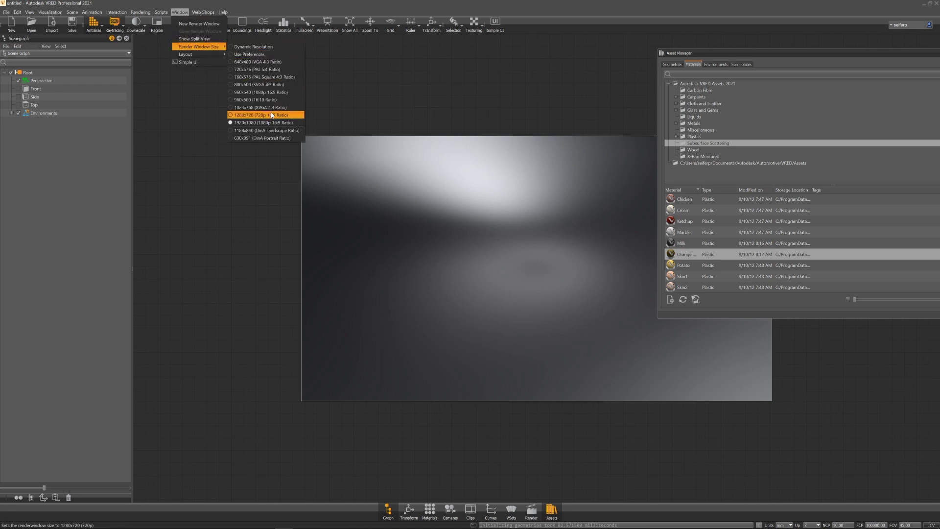
{"action": "left_click", "coordinate": [265, 48]}
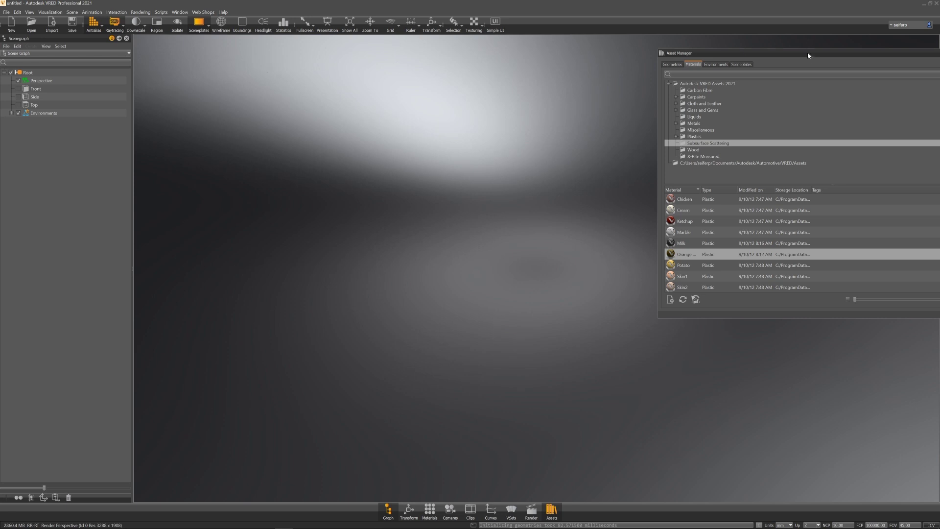
- Show the Asset Manager's Sceneplates and drop an HTML frontplate into the viewport
{"action": "left_click_drag", "start_coordinate": [807, 54], "coordinate": [762, 52]}
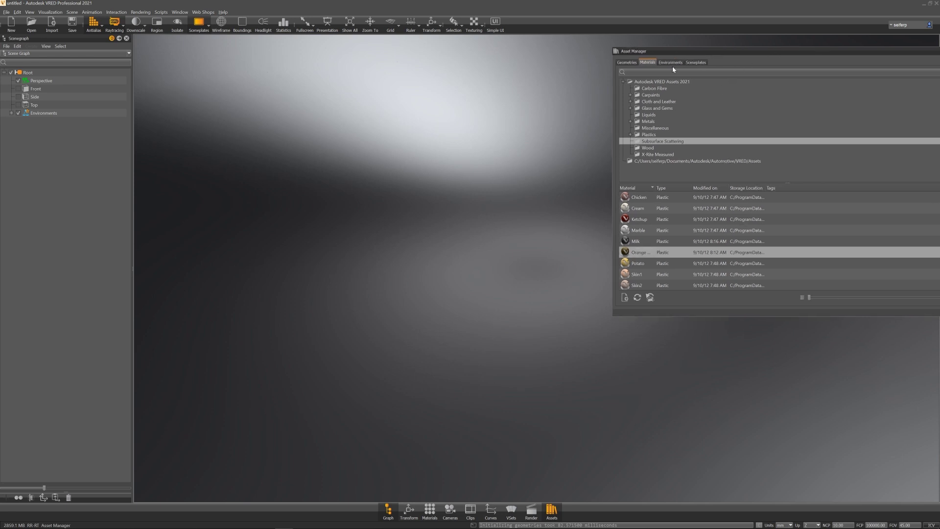
{"action": "left_click", "coordinate": [695, 63]}
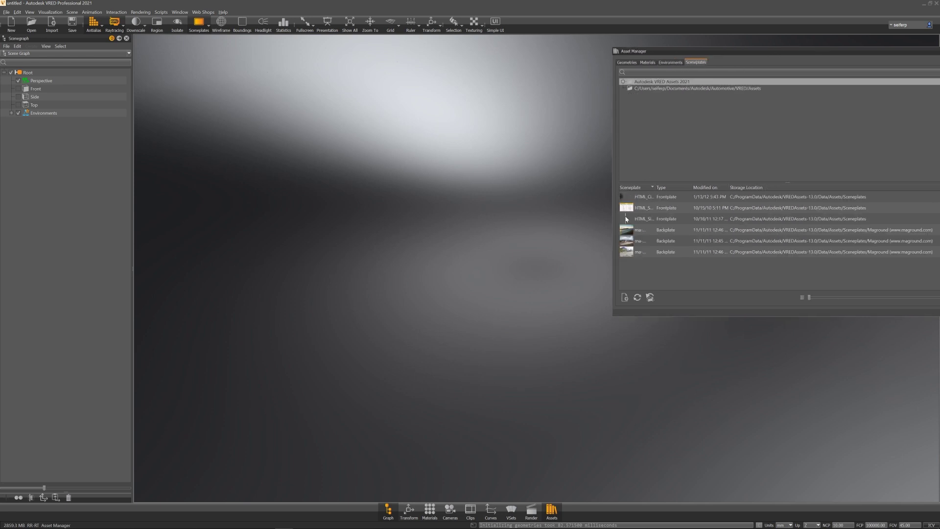
{"action": "left_click_drag", "start_coordinate": [628, 219], "coordinate": [453, 173]}
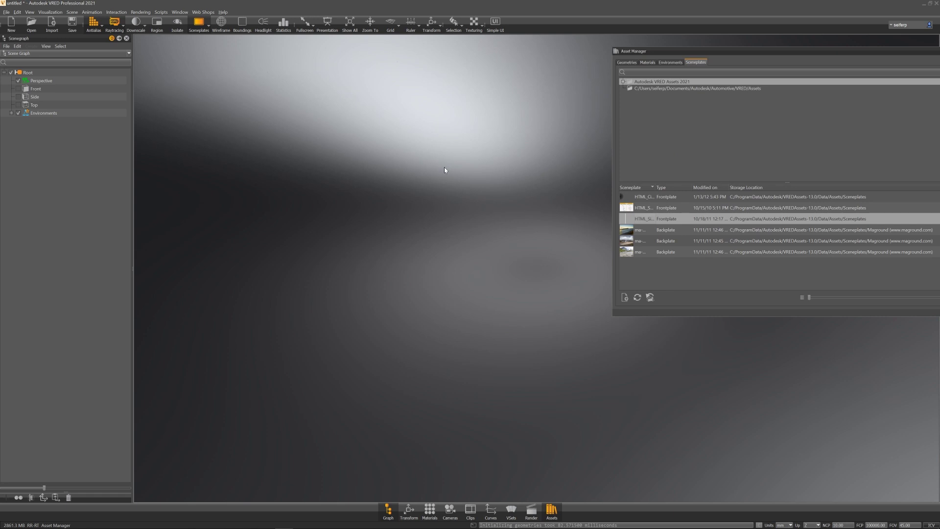
- Close the Asset Manager, turn off raytracing, and load Automotive Genesis from the frontplate menu
{"action": "left_click_drag", "start_coordinate": [847, 54], "coordinate": [727, 58]}
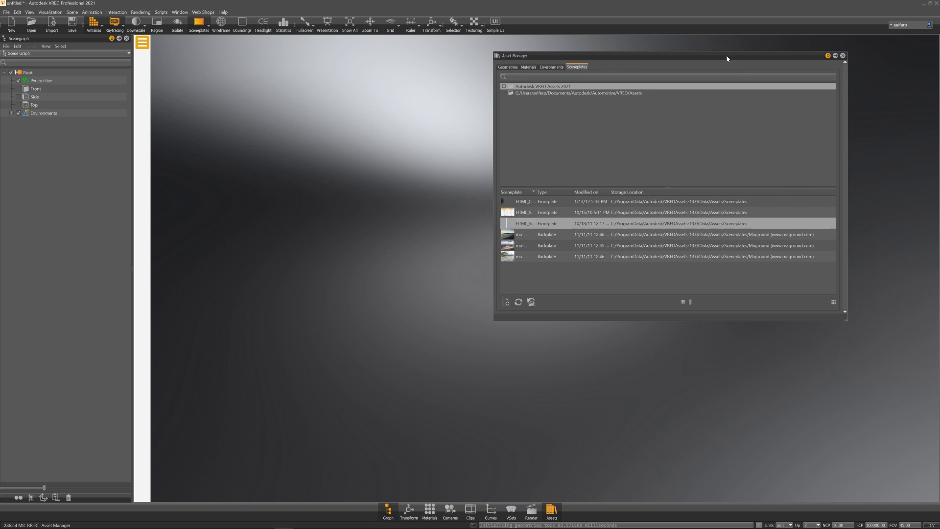
{"action": "left_click", "coordinate": [842, 55]}
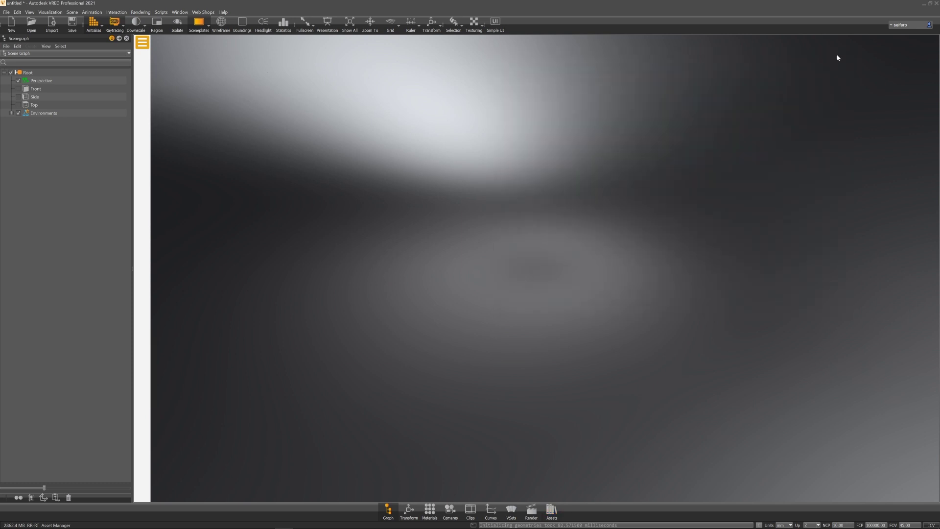
{"action": "left_click", "coordinate": [144, 45]}
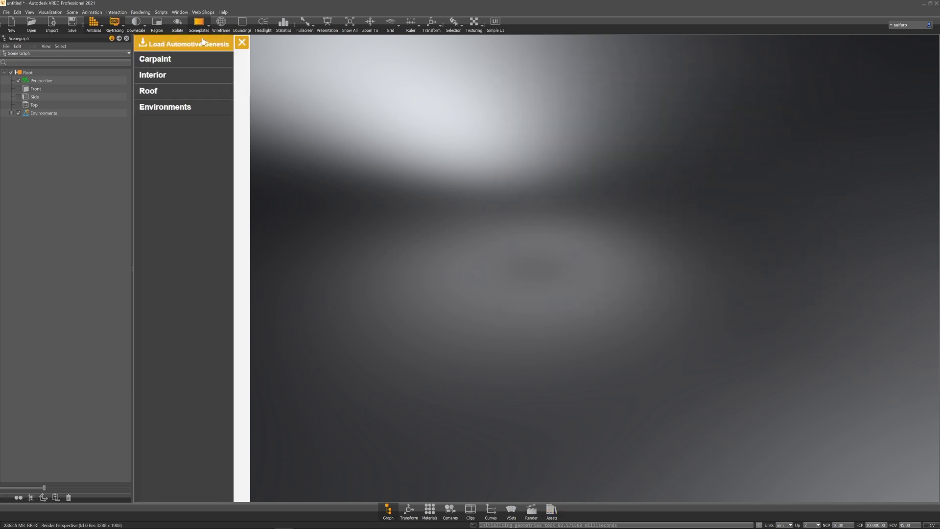
{"action": "left_click", "coordinate": [114, 22]}
{"action": "left_click", "coordinate": [170, 45]}
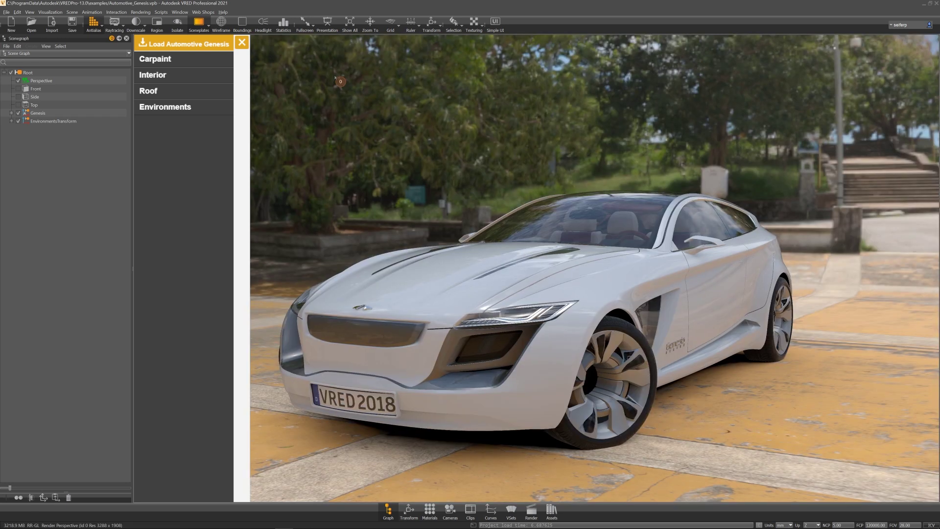
- Paint the car Red Candy OCS, add a roof Box, and show the sceneplates
{"action": "left_click", "coordinate": [201, 62]}
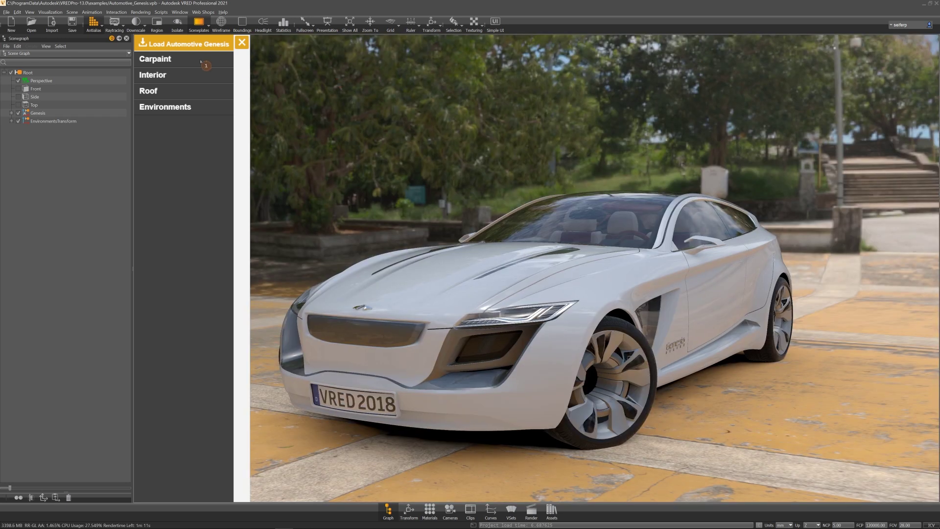
{"action": "left_click", "coordinate": [188, 130]}
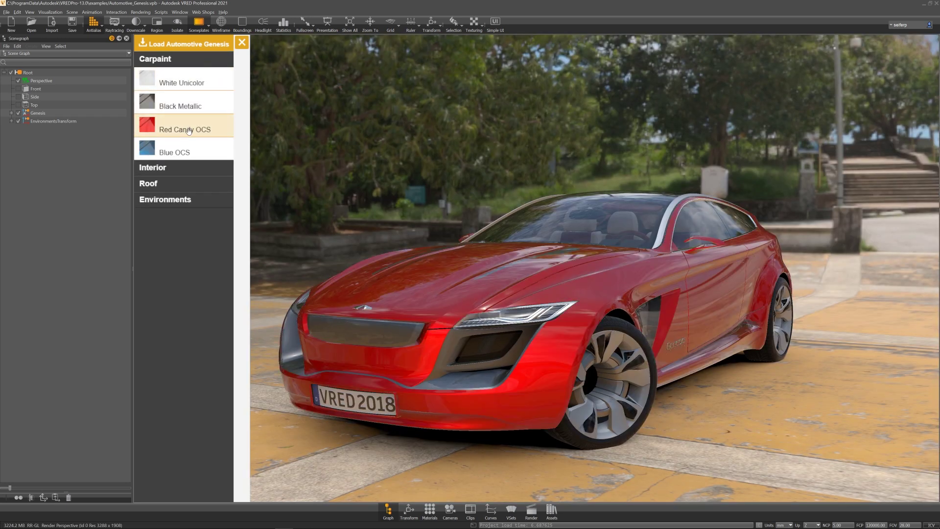
{"action": "left_click", "coordinate": [183, 167]}
{"action": "left_click", "coordinate": [180, 138]}
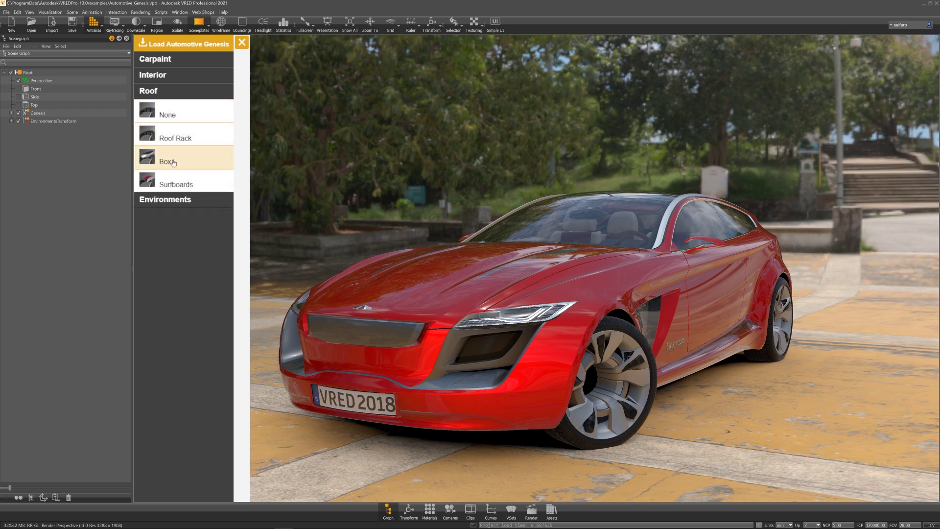
{"action": "left_click", "coordinate": [173, 163]}
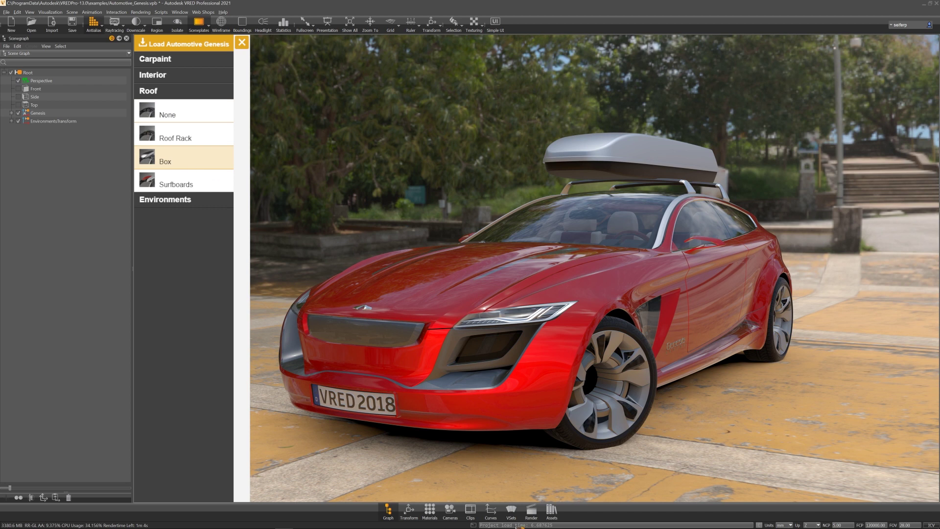
{"action": "left_click", "coordinate": [553, 510]}
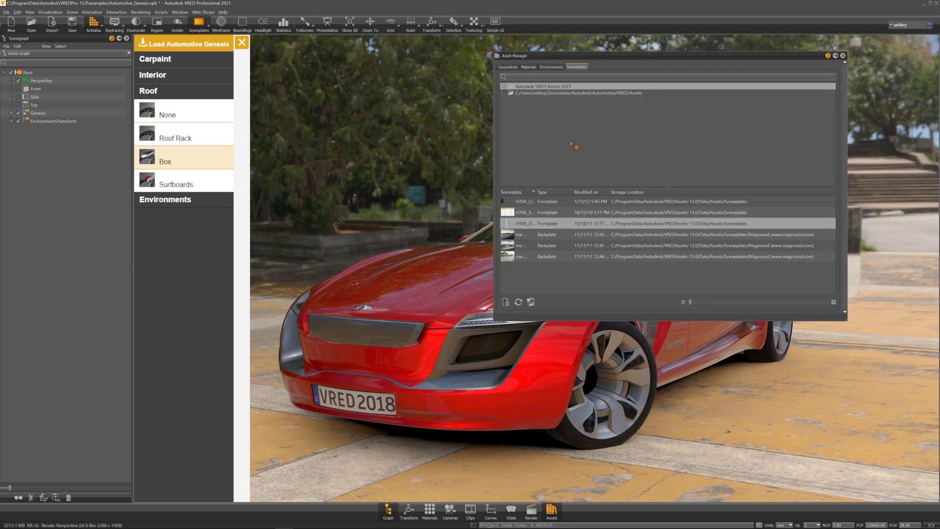
- Drop the HTML Settings frontplate into the viewport and set realtime antialiasing to Medium
{"action": "left_click_drag", "start_coordinate": [523, 216], "coordinate": [430, 177]}
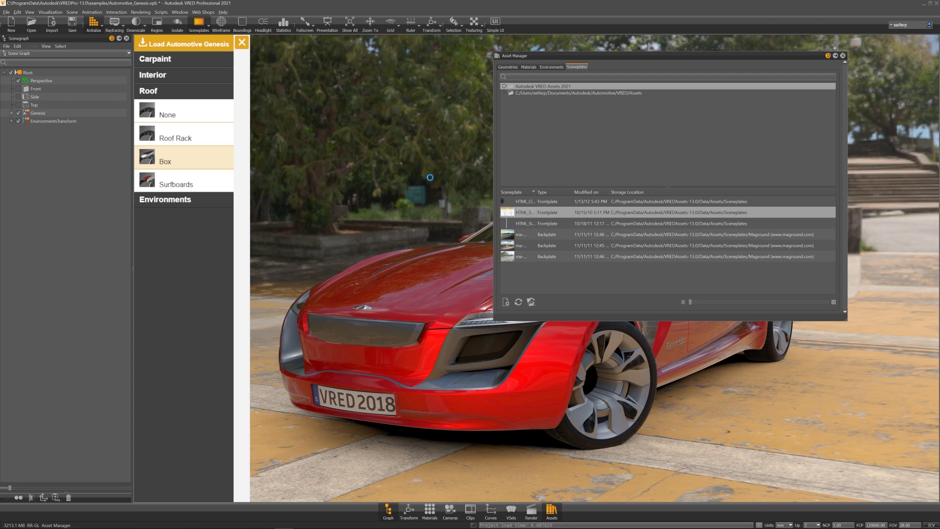
{"action": "left_click", "coordinate": [843, 55]}
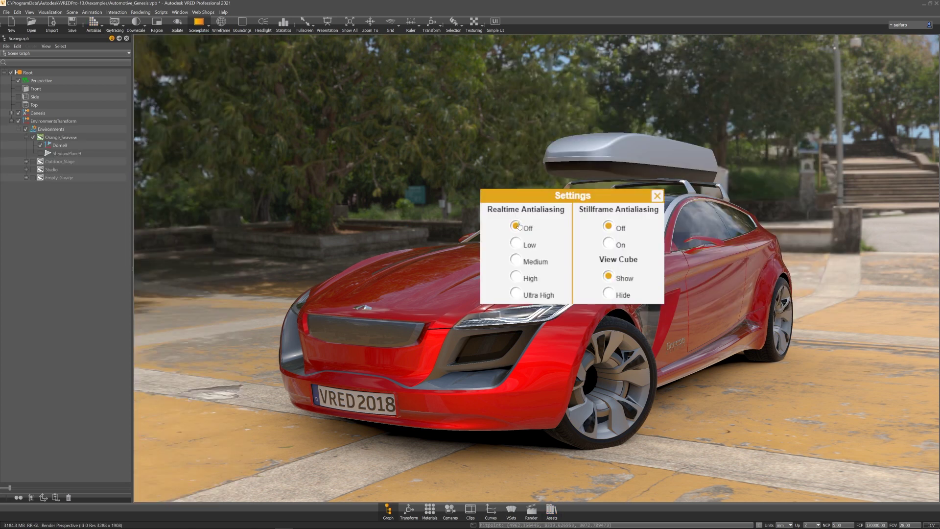
{"action": "left_click", "coordinate": [515, 243]}
{"action": "left_click", "coordinate": [517, 261]}
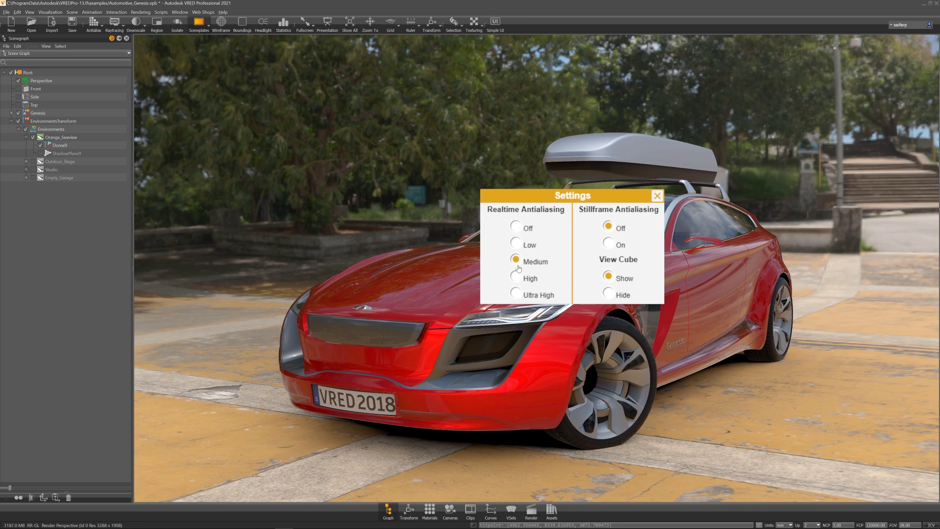
- Show the view cube, leave stillframe antialiasing Off, and close the Settings overlay
{"action": "left_click", "coordinate": [610, 294]}
{"action": "left_click", "coordinate": [608, 277]}
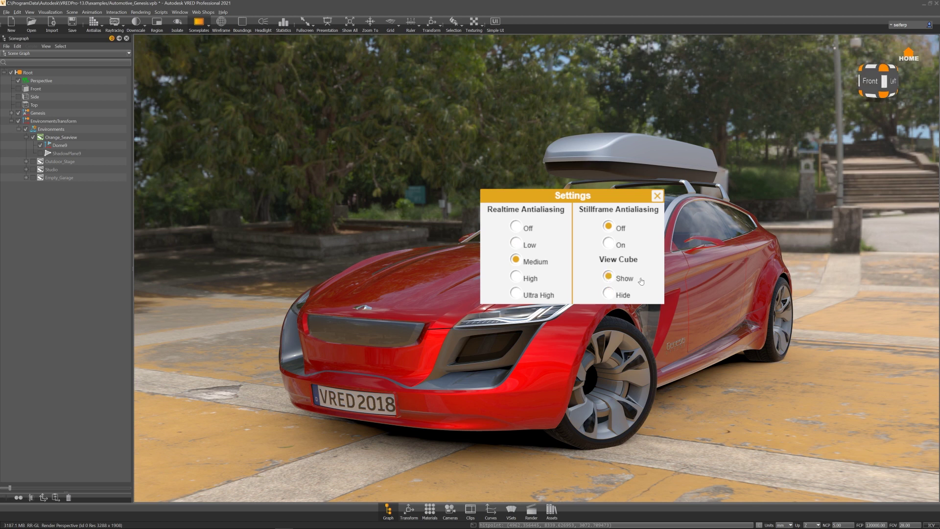
{"action": "left_click", "coordinate": [609, 243]}
{"action": "left_click", "coordinate": [609, 227]}
{"action": "left_click", "coordinate": [656, 197]}
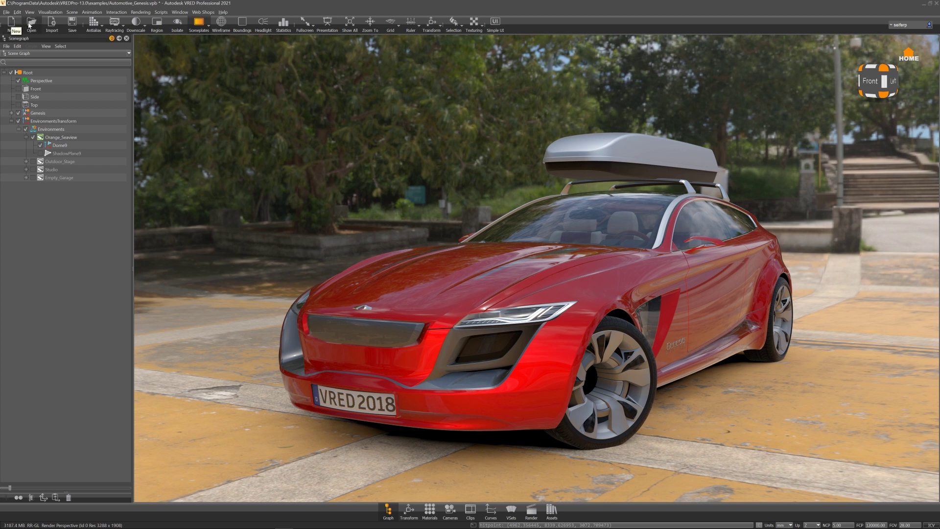
- Open XRite_Spectralight_QC.vpb, discarding the car scene's unsaved changes
{"action": "left_click", "coordinate": [31, 22]}
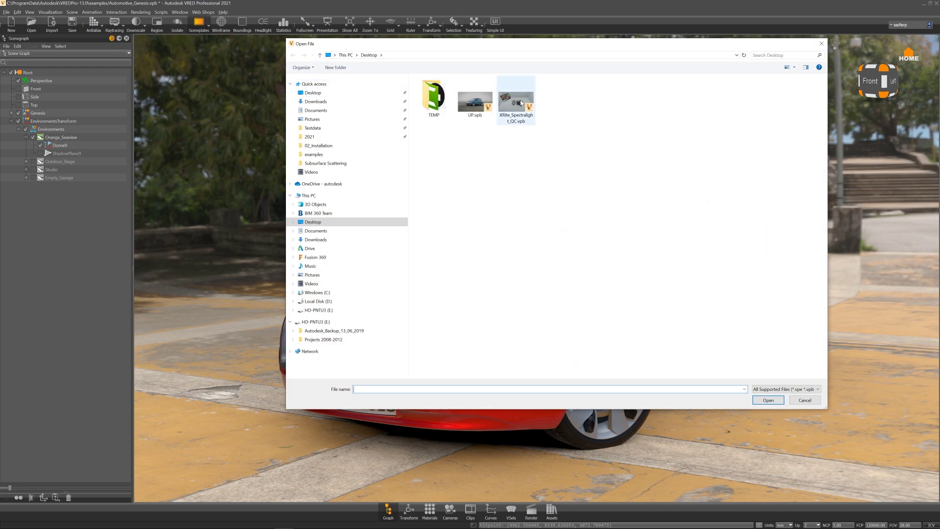
{"action": "double_click", "coordinate": [521, 103]}
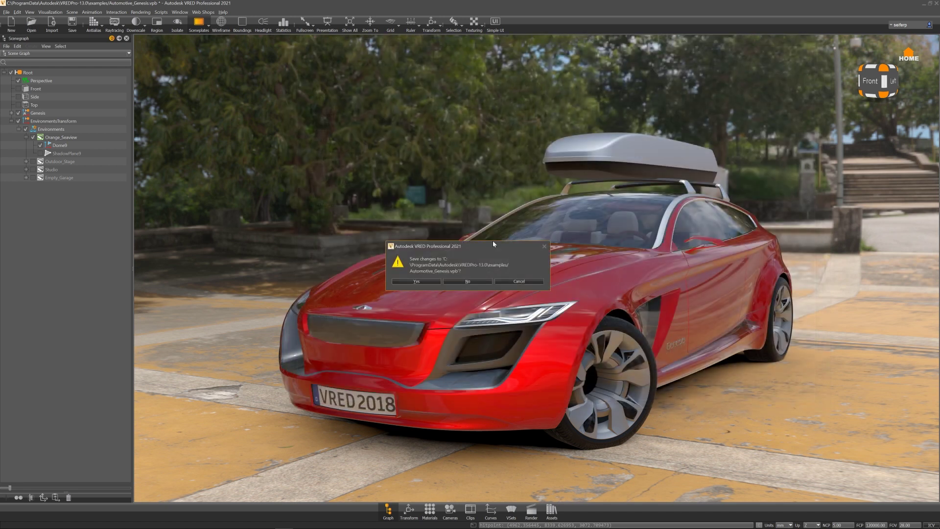
{"action": "left_click", "coordinate": [465, 282]}
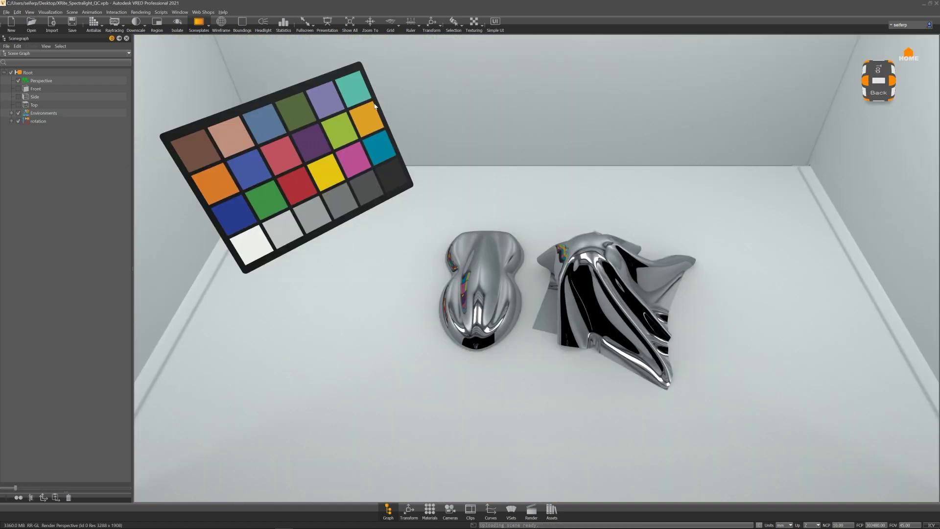
{"action": "left_click", "coordinate": [210, 13]}
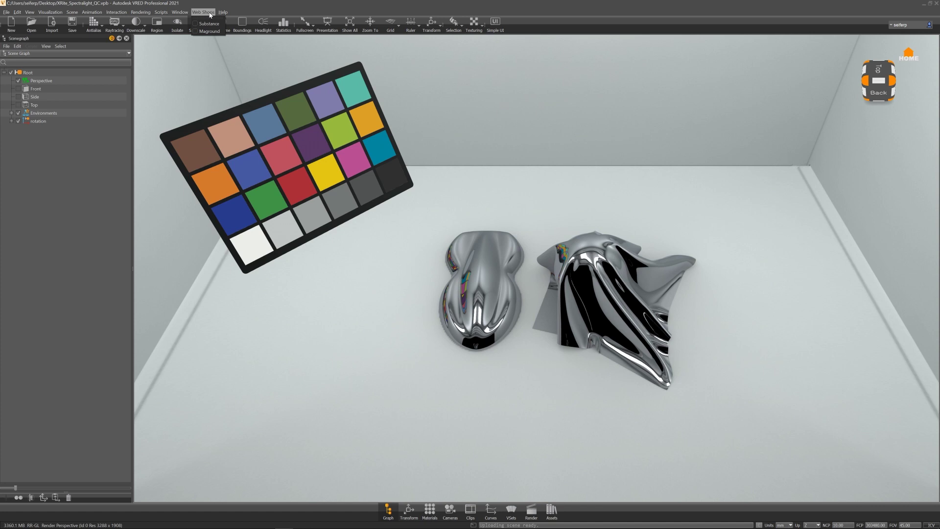
- Download Stylized Rib Knit Wool from the Substance web shop and view it in the Material Editor
{"action": "left_click", "coordinate": [210, 24]}
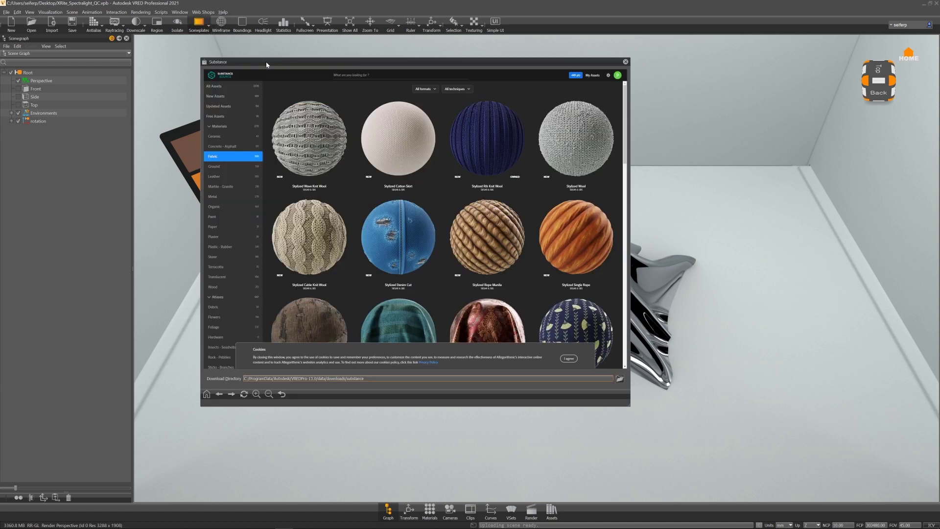
{"action": "left_click_drag", "start_coordinate": [267, 65], "coordinate": [362, 76]}
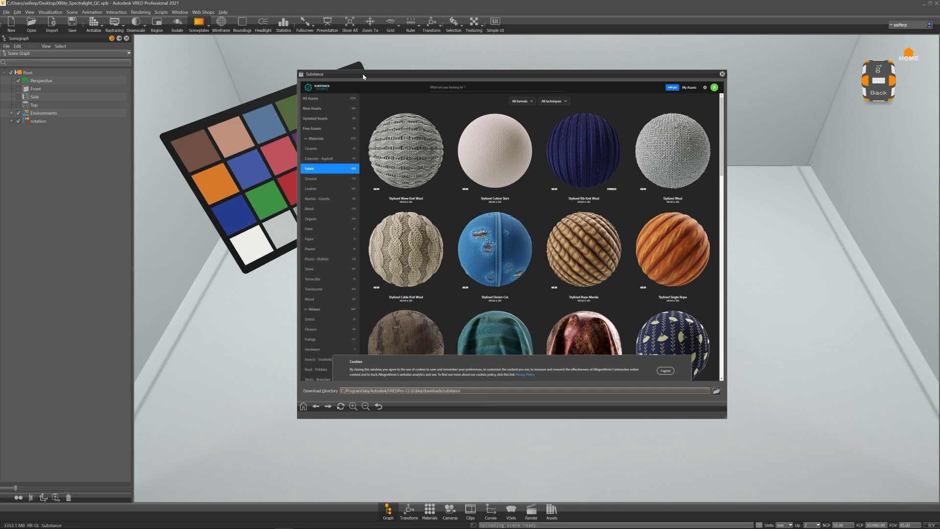
{"action": "left_click_drag", "start_coordinate": [482, 75], "coordinate": [439, 72]}
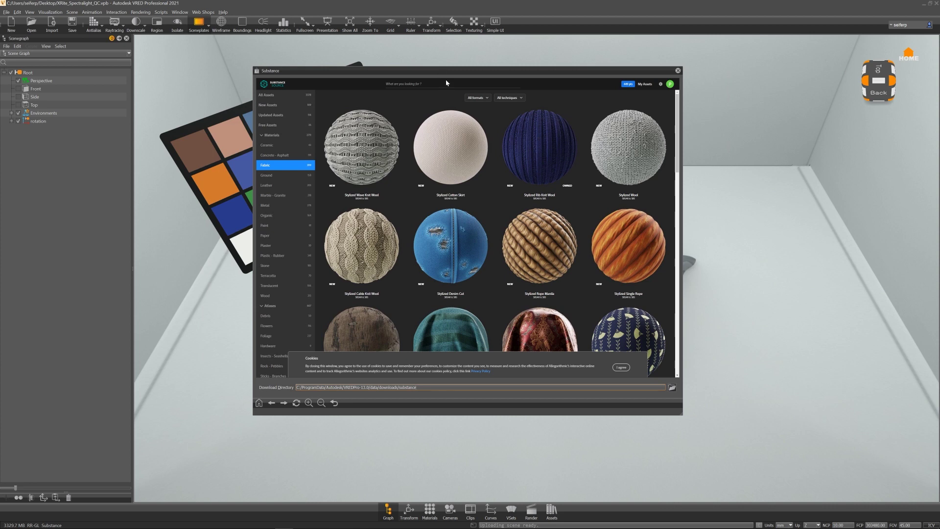
{"action": "mouse_move", "coordinate": [576, 184]}
{"action": "left_click", "coordinate": [578, 186]}
{"action": "left_click_drag", "start_coordinate": [417, 387], "coordinate": [297, 388]}
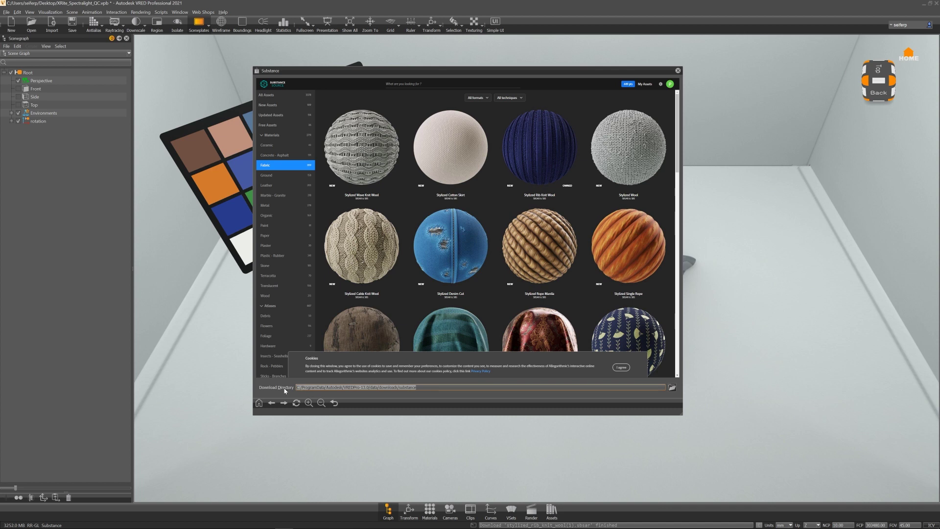
{"action": "left_click", "coordinate": [429, 511]}
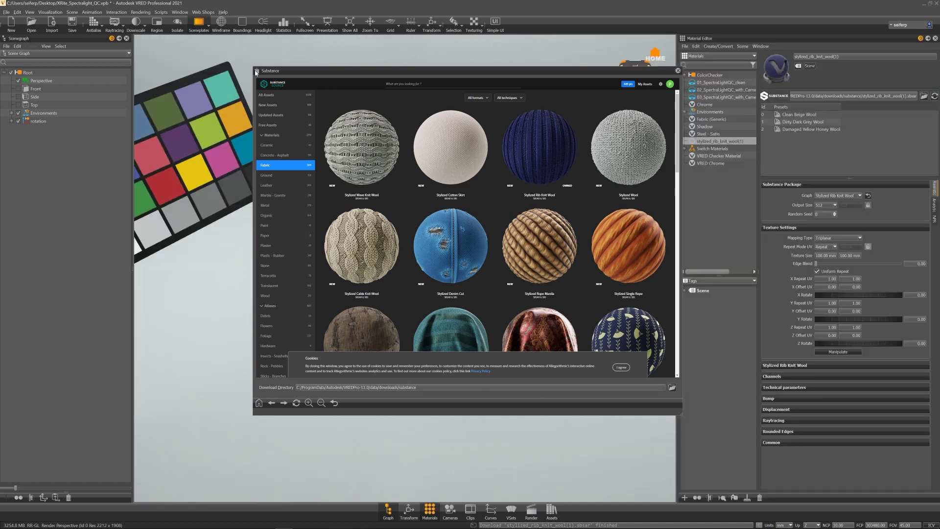
- Close the Substance shop and apply the Stylized Rib Knit Wool material to the draped cloth
{"action": "left_click", "coordinate": [315, 125]}
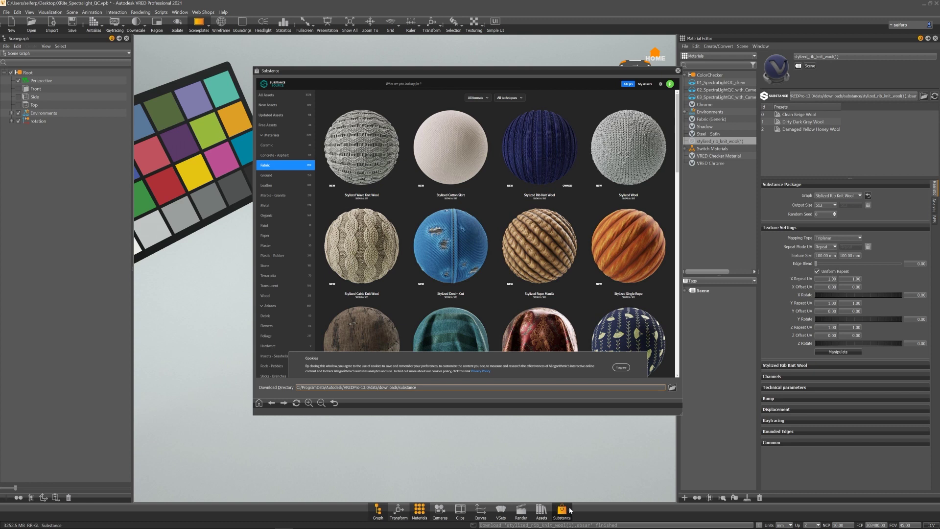
{"action": "left_click", "coordinate": [678, 71]}
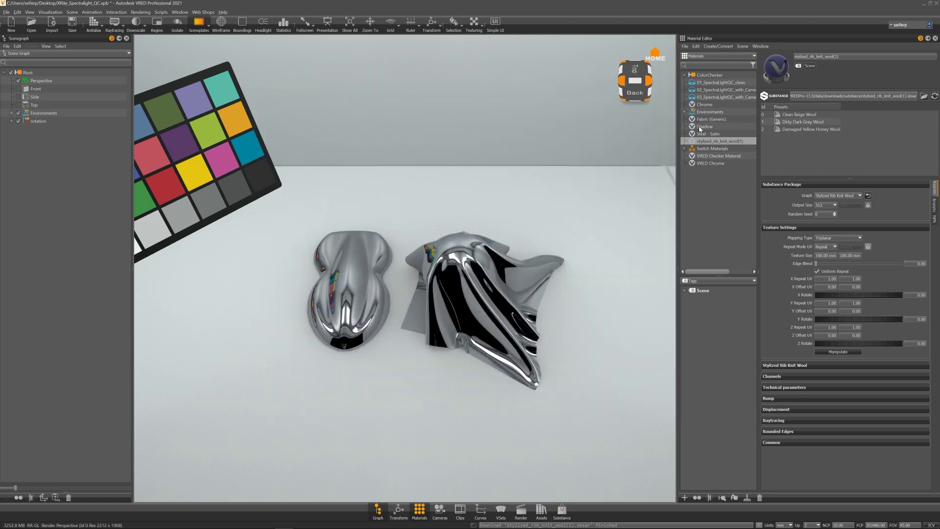
{"action": "left_click_drag", "start_coordinate": [707, 141], "coordinate": [477, 280]}
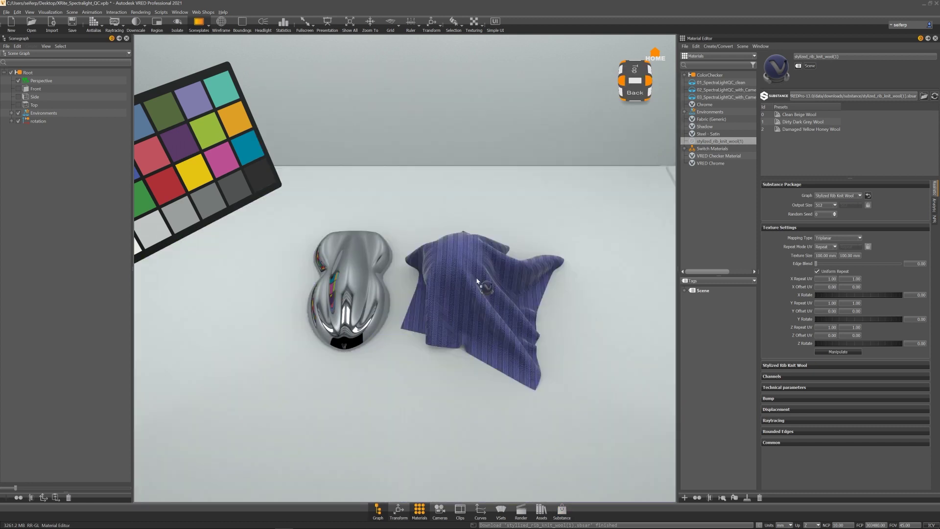
{"action": "scroll", "coordinate": [504, 229], "scroll_direction": "up", "scroll_amount": 6}
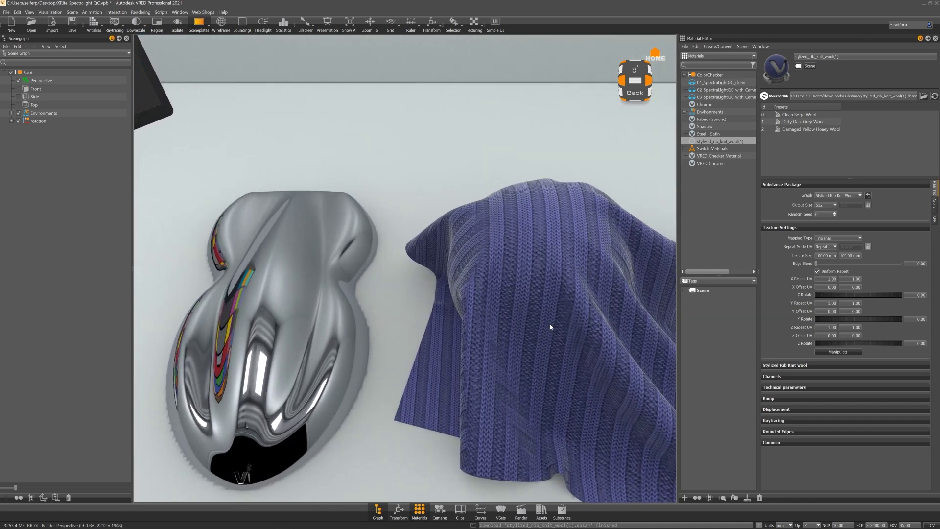
{"action": "scroll", "coordinate": [392, 218], "scroll_direction": "down", "scroll_amount": 5}
{"action": "left_click_drag", "start_coordinate": [392, 218], "coordinate": [455, 285]}
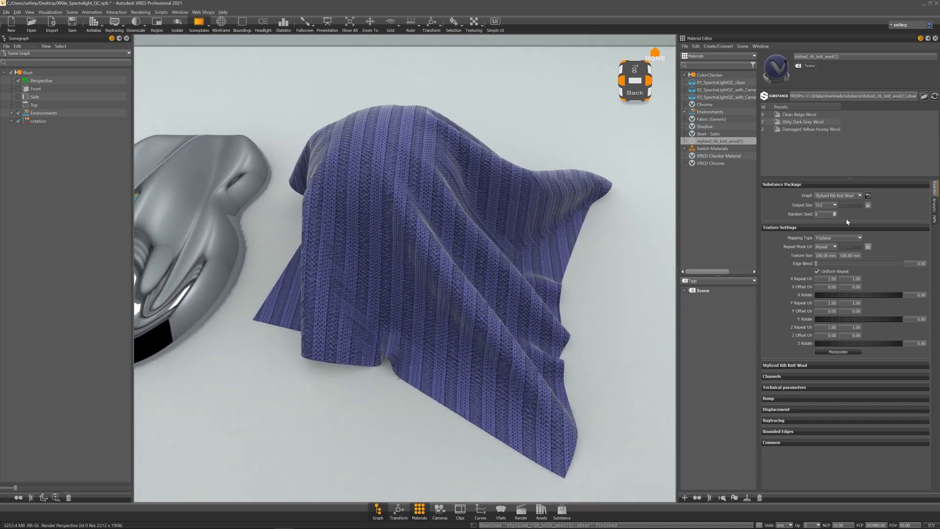
- Change the wool's texture Mapping Type from Triplanar to UV
{"action": "left_click", "coordinate": [838, 239]}
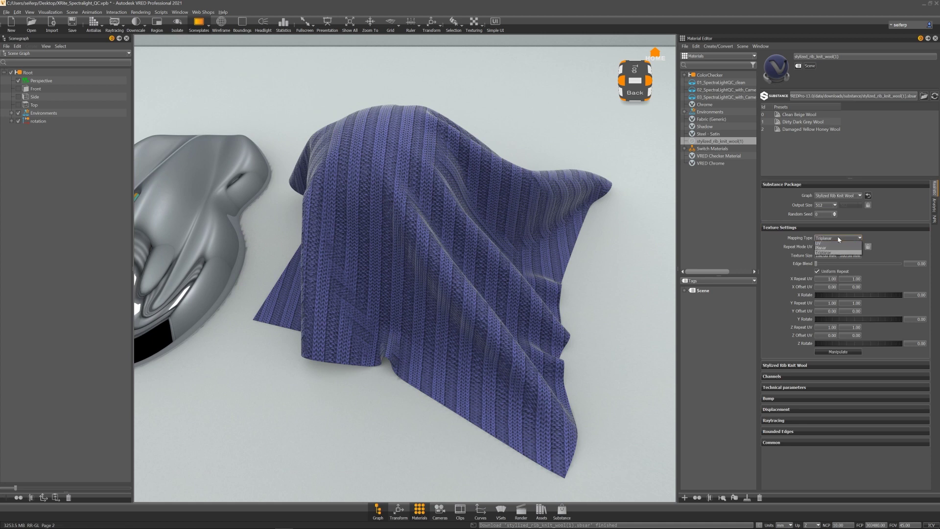
{"action": "left_click", "coordinate": [826, 242]}
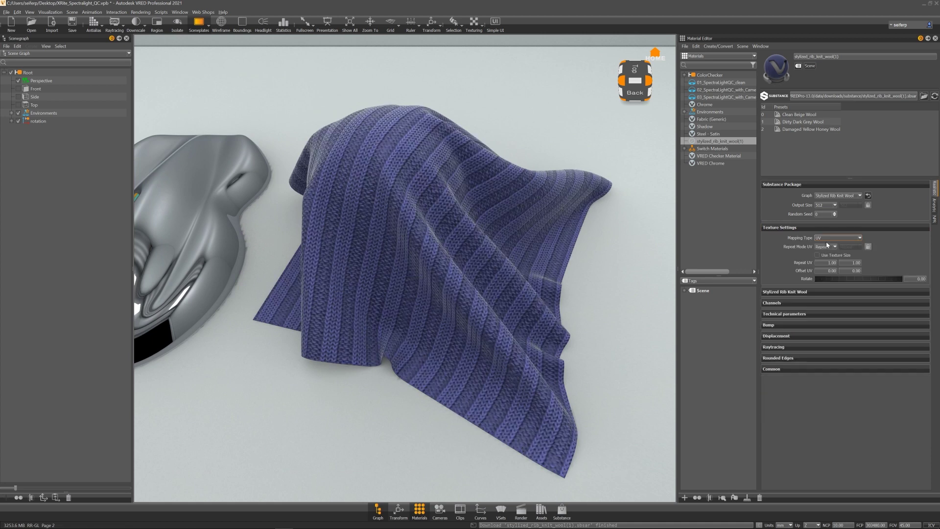
{"action": "left_click_drag", "start_coordinate": [501, 237], "coordinate": [473, 191]}
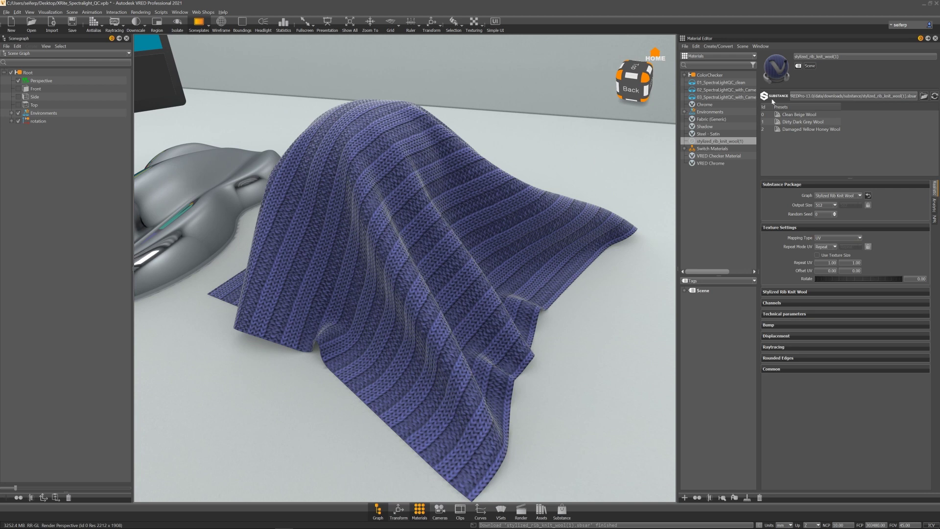
- Apply the Dirty Dark Grey Wool preset and set its Output Size to 2048
{"action": "left_click", "coordinate": [800, 116]}
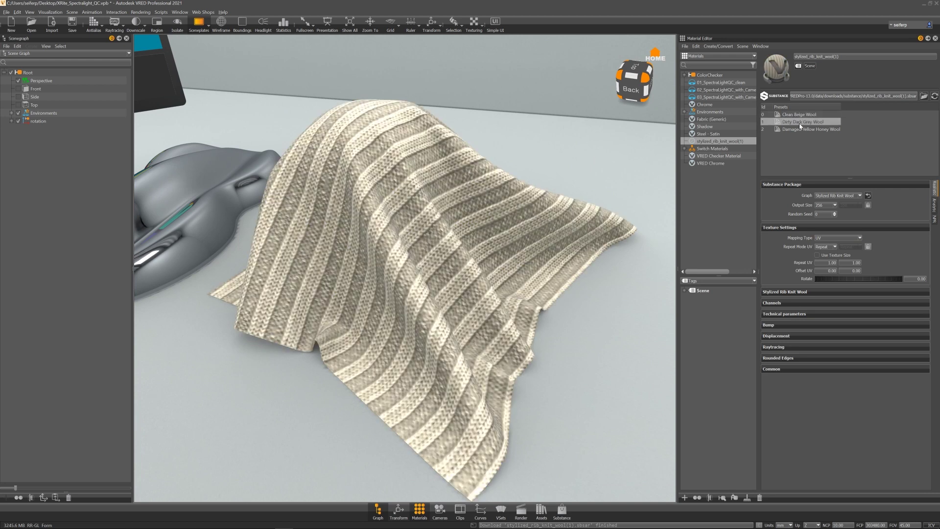
{"action": "left_click", "coordinate": [800, 123]}
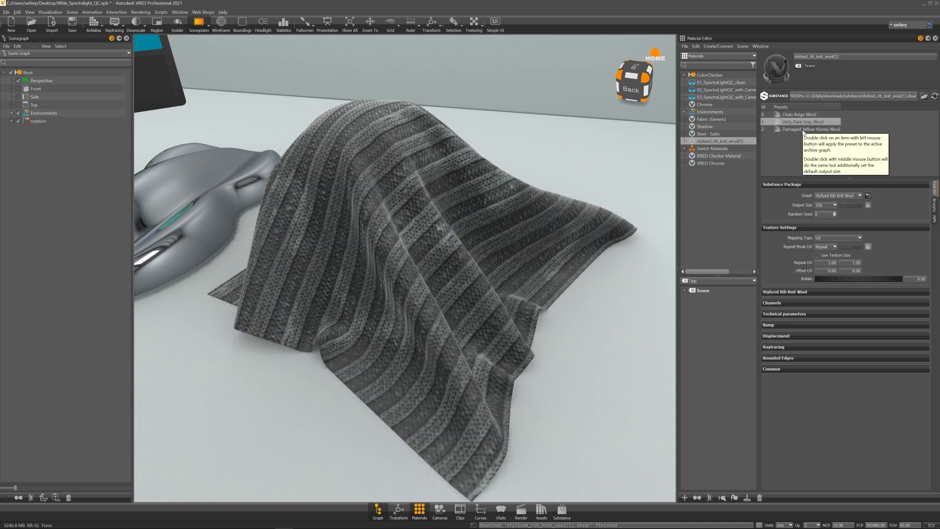
{"action": "left_click", "coordinate": [828, 205]}
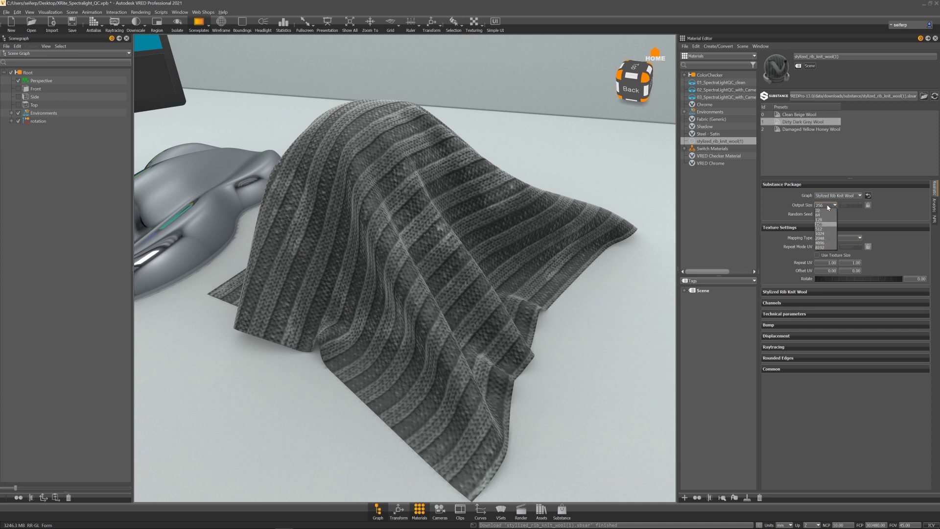
{"action": "left_click", "coordinate": [824, 238]}
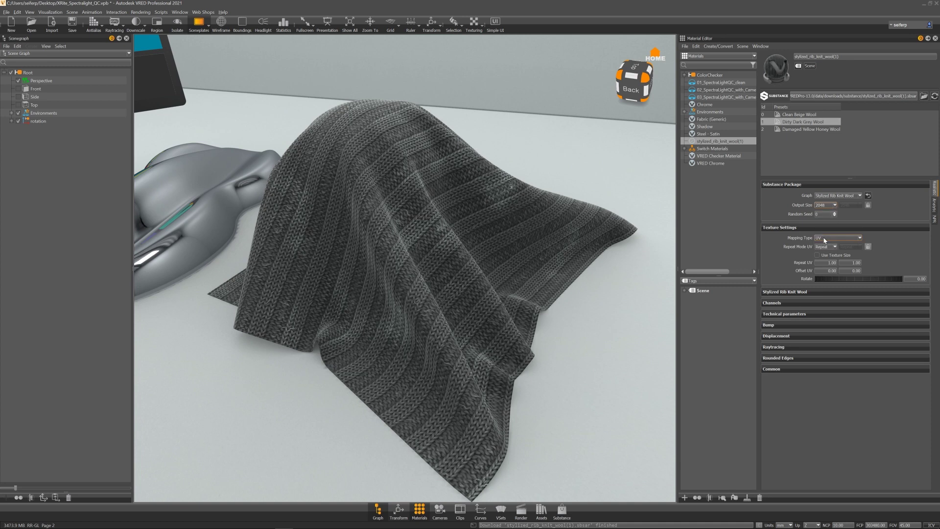
- Recapture the Dirty Dark Grey Wool preset with the 2048 output size
{"action": "right_click", "coordinate": [786, 125]}
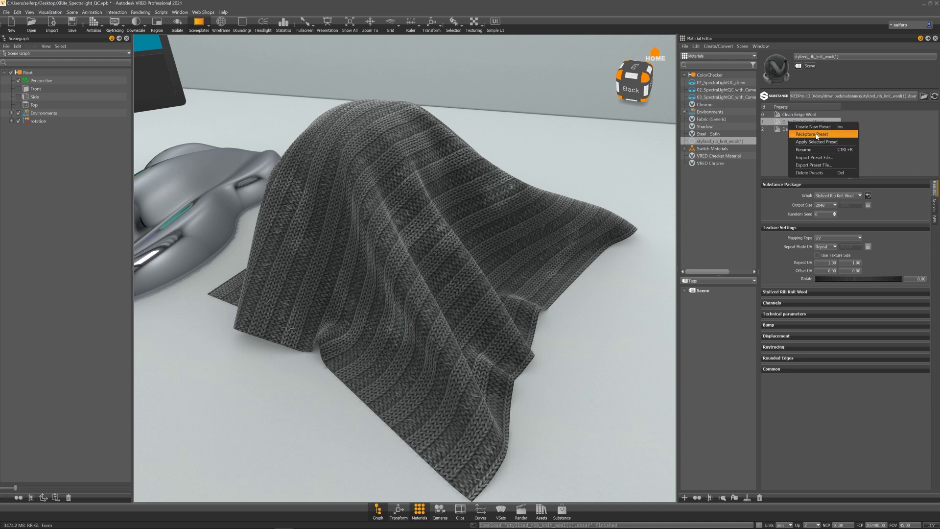
{"action": "left_click", "coordinate": [816, 134]}
{"action": "scroll", "coordinate": [512, 141], "scroll_direction": "up", "scroll_amount": 10}
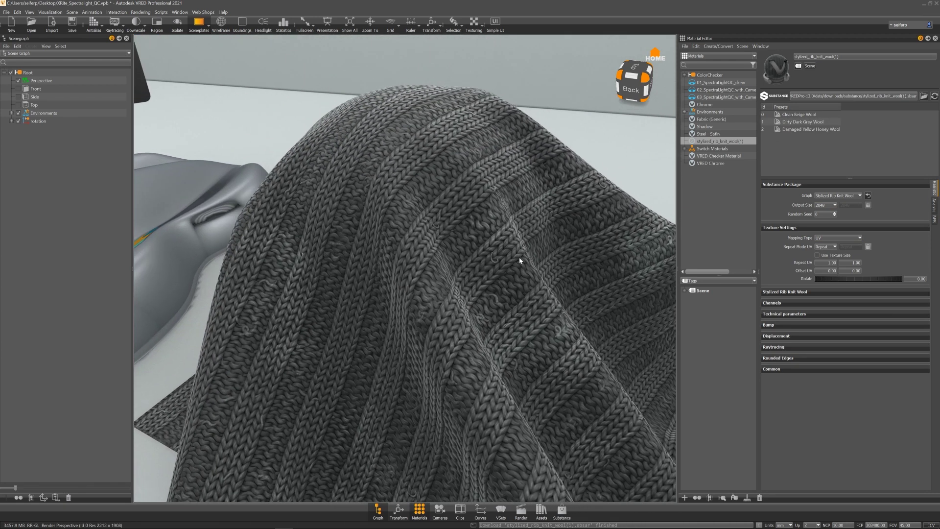
{"action": "left_click_drag", "start_coordinate": [519, 260], "coordinate": [531, 287]}
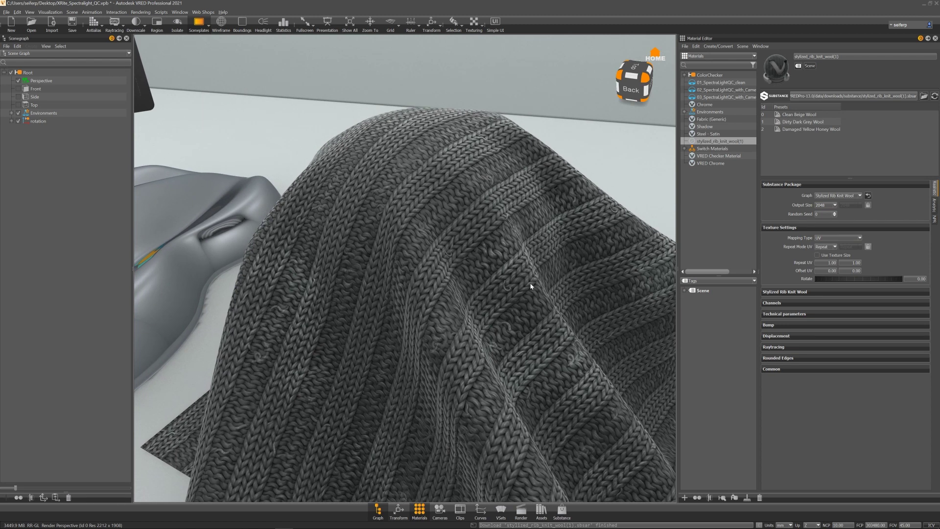
- Open the Maground web shop from the Web Shops menu and nudge its window left
{"action": "left_click", "coordinate": [212, 12]}
{"action": "left_click", "coordinate": [212, 31]}
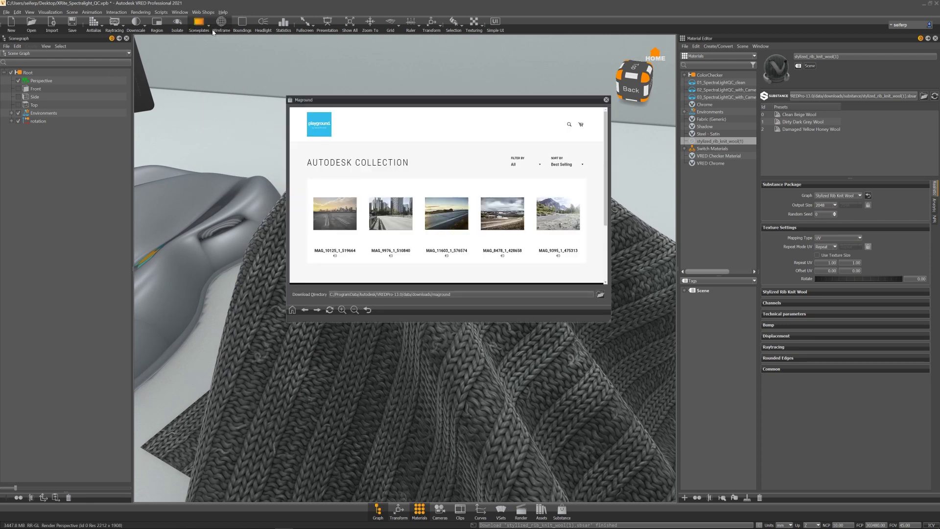
{"action": "left_click_drag", "start_coordinate": [352, 104], "coordinate": [341, 101]}
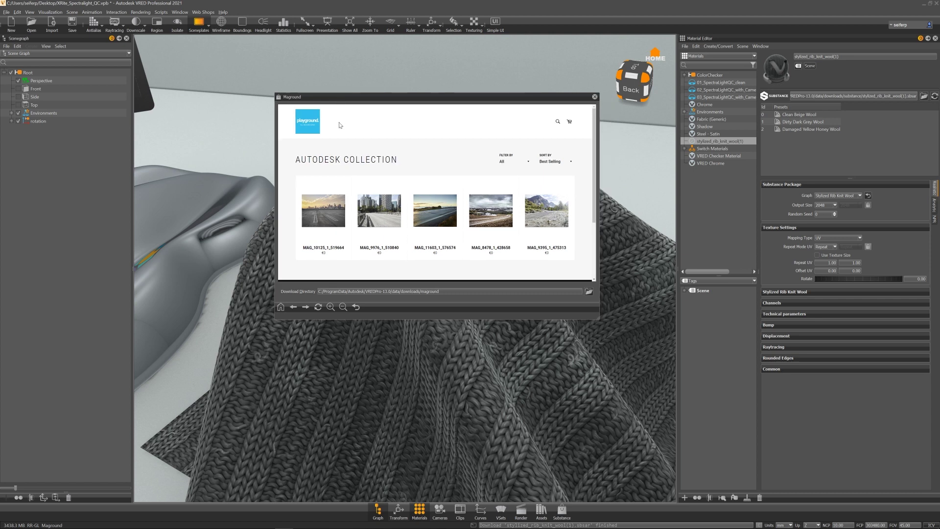